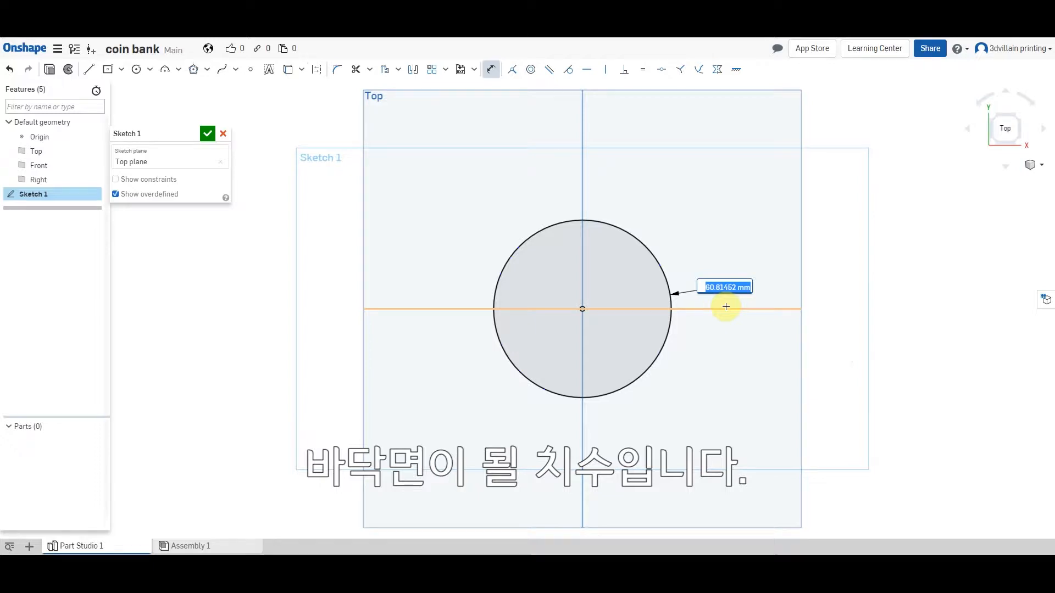
Step: Set the base circle's diameter to 50 mm and extrude it as a new solid to a depth of 30 mm
type("50")
key("Return")
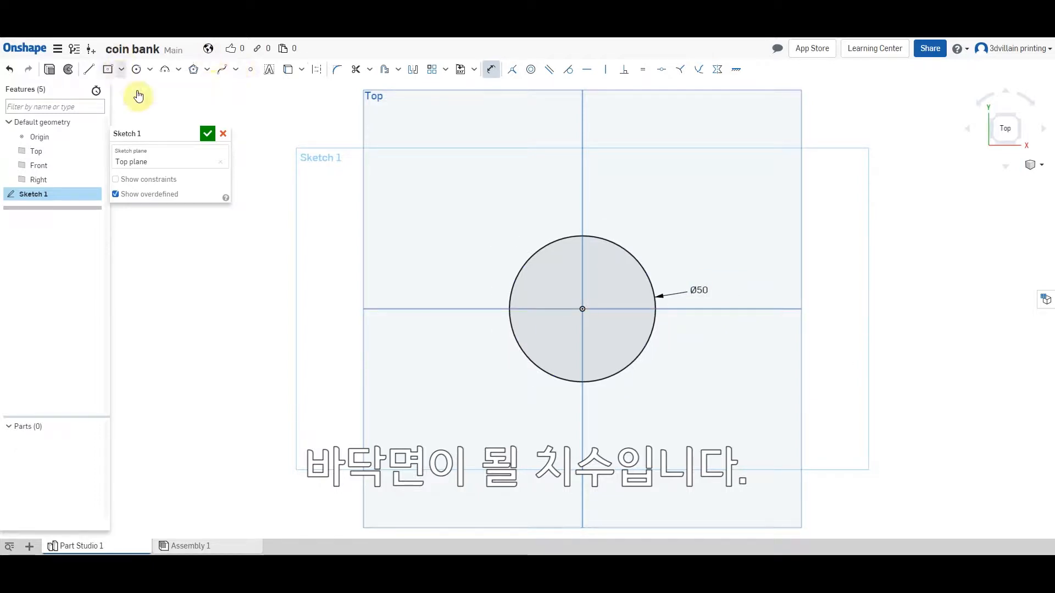
left_click(50, 70)
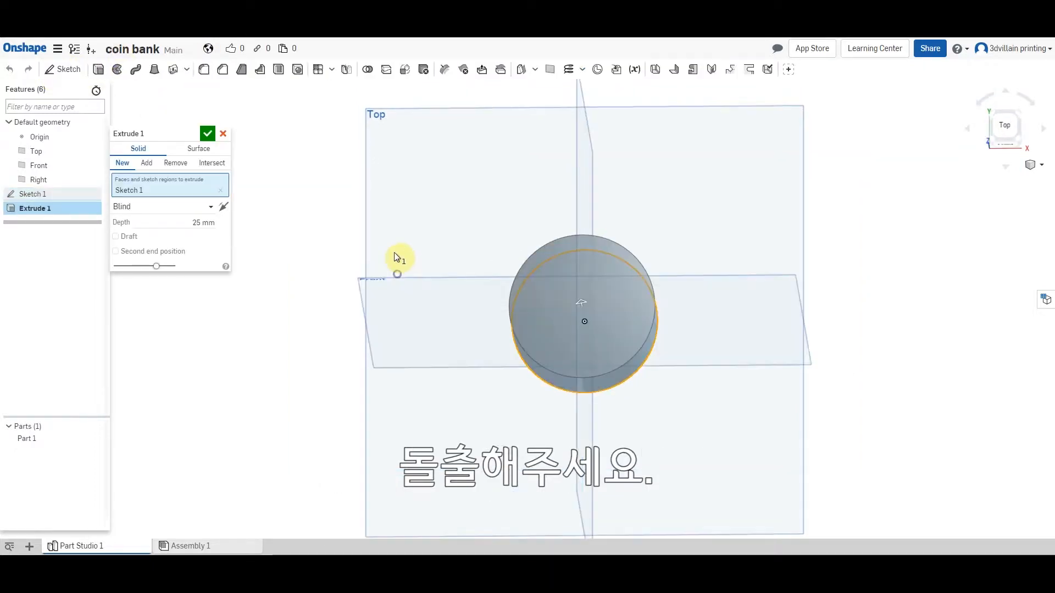
left_click(194, 224)
left_click(196, 225)
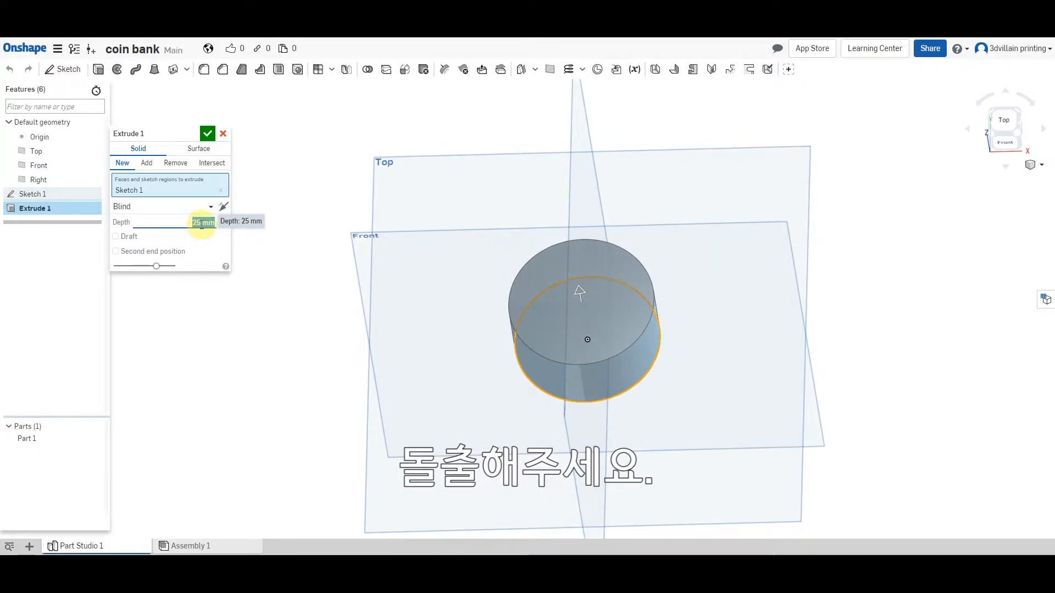
type("30")
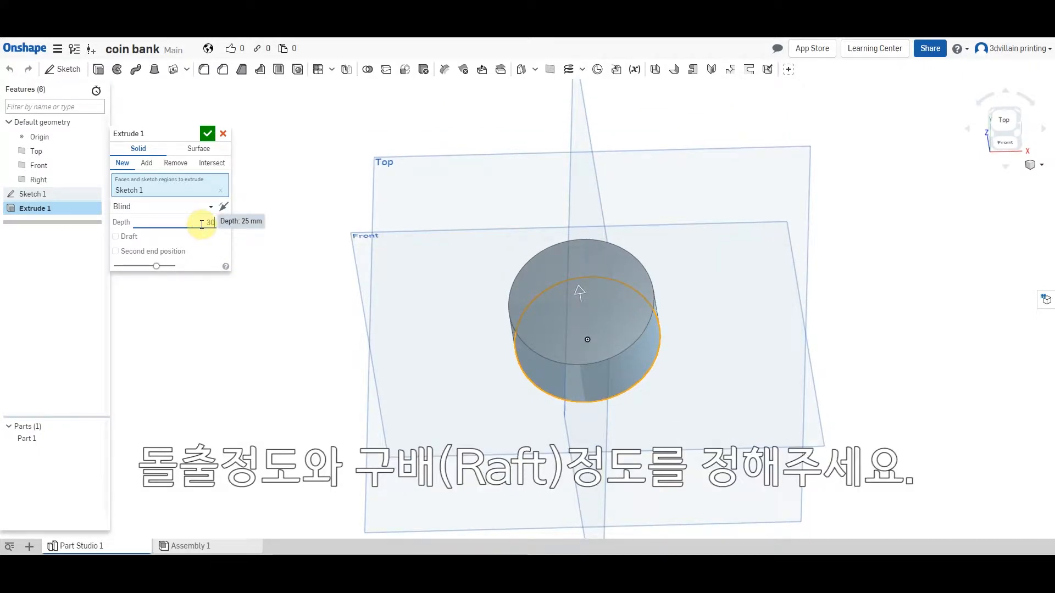
key("Return")
Step: Add a 25 degree outward draft to the extrusion so the body widens toward its upper face
left_click(116, 236)
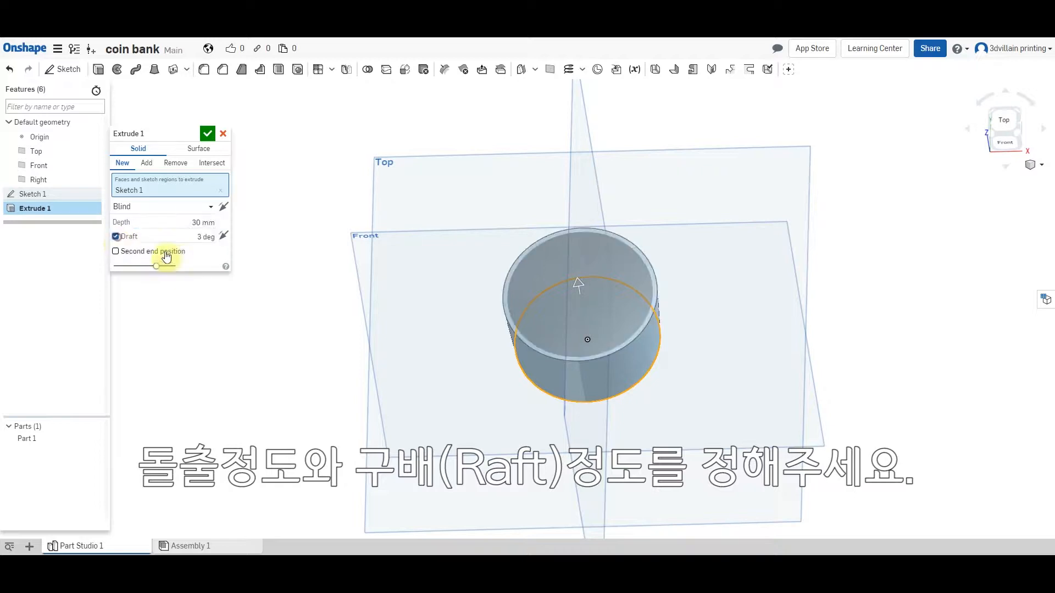
left_click(195, 238)
type("25")
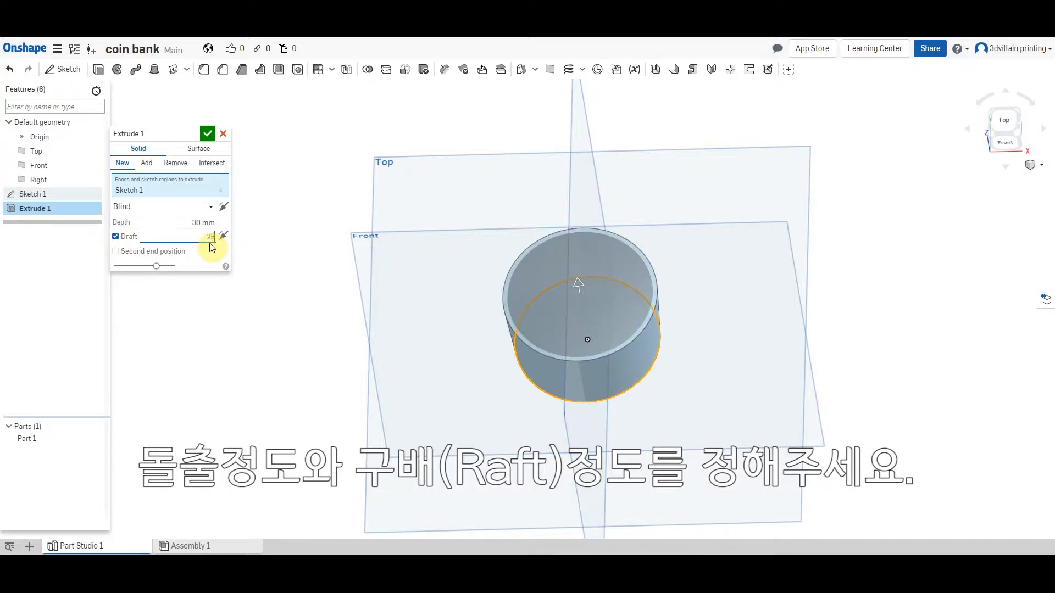
key("Return")
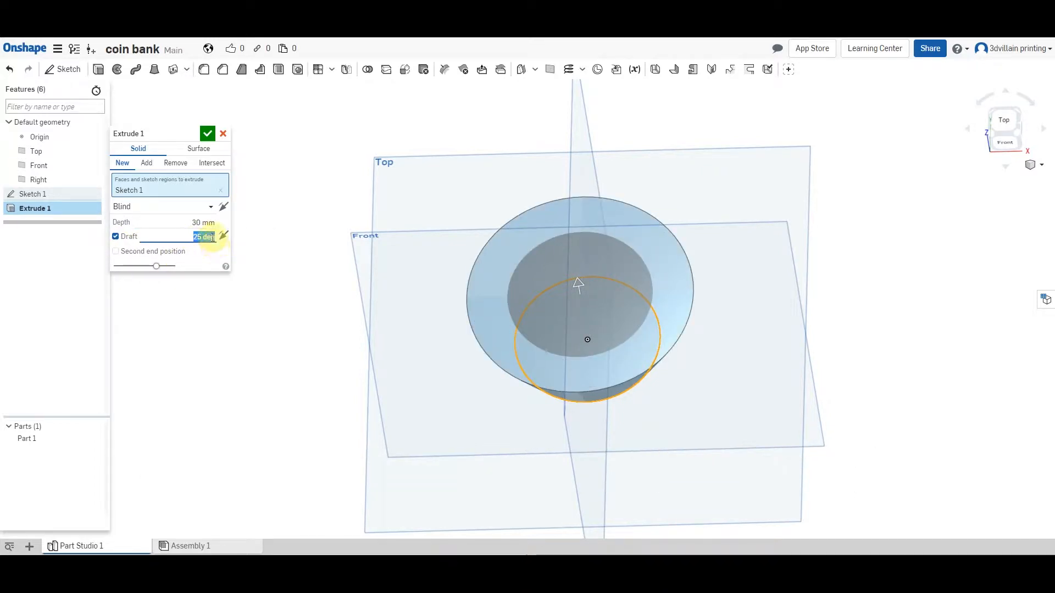
left_click(209, 133)
Step: Mirror the tapered part about its wide end face, adding the copy to the original body
left_click(317, 70)
left_click(525, 314)
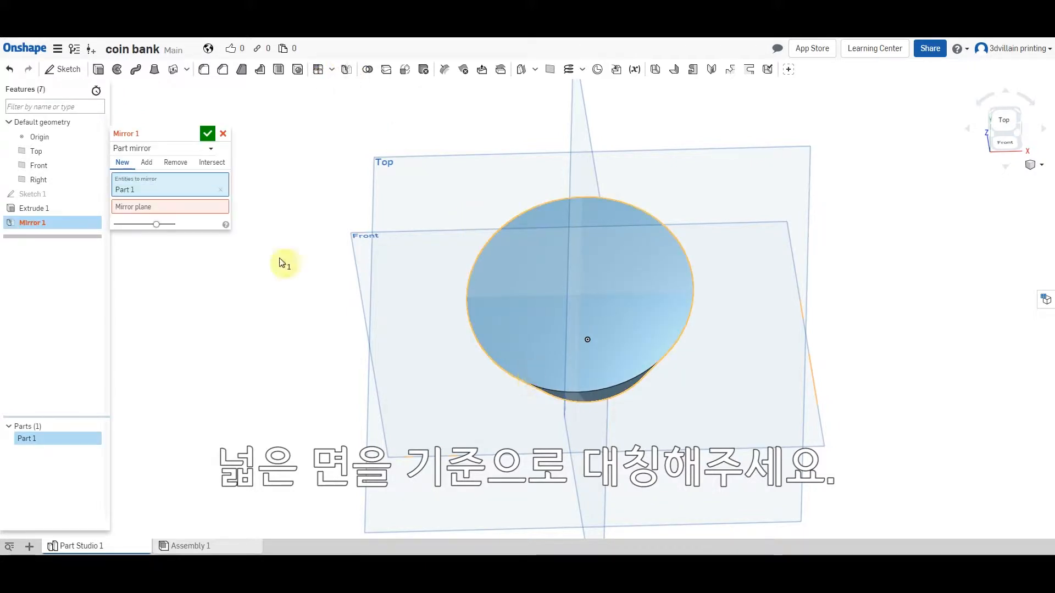
left_click(175, 208)
left_click(509, 309)
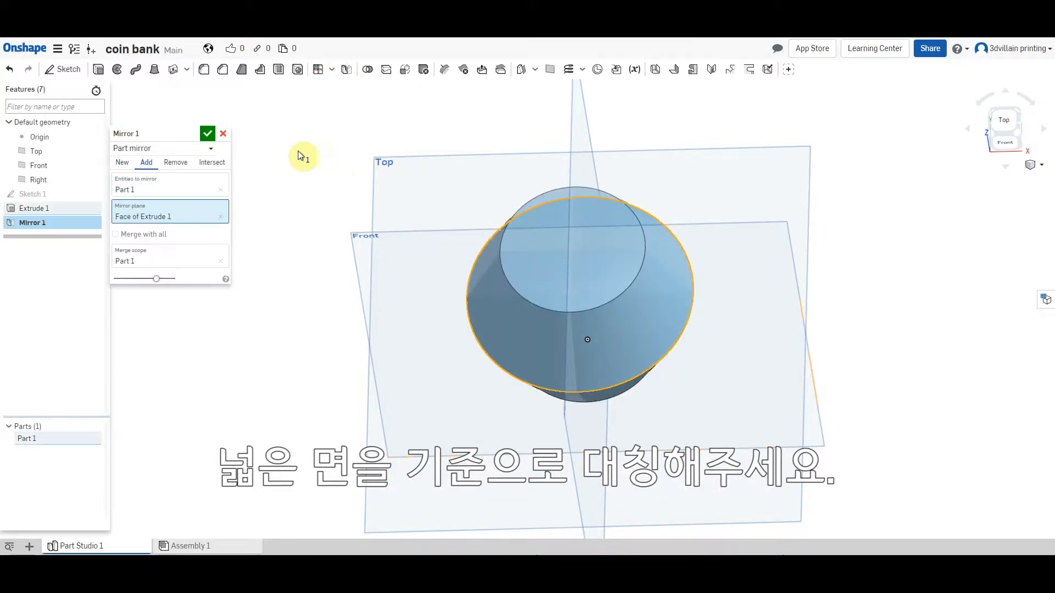
left_click(207, 135)
Step: Fillet the widest edge around the middle of the body with a 5 mm radius
right_click_drag(537, 292, 530, 349)
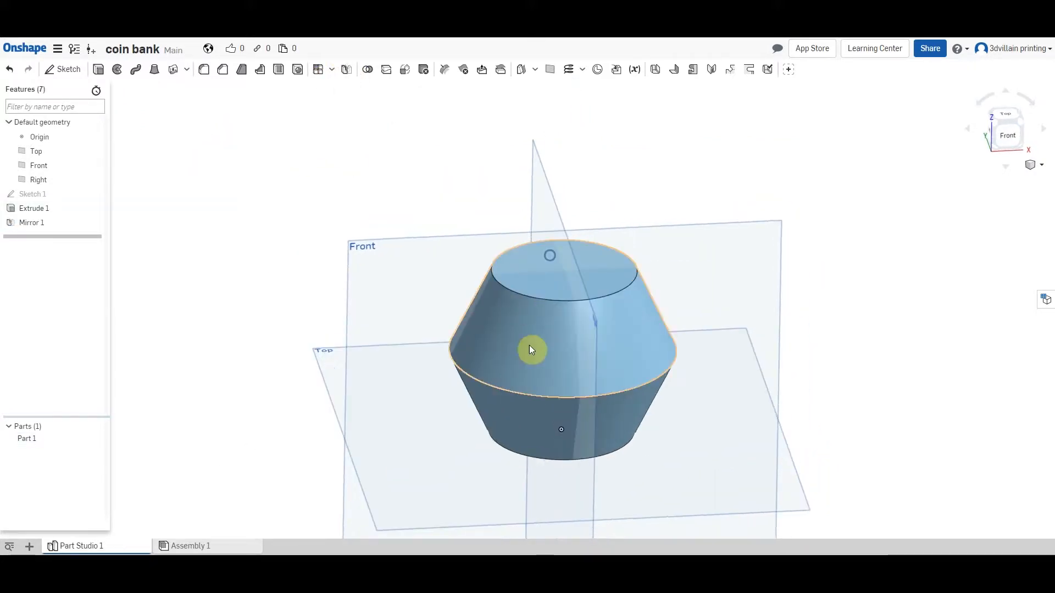
left_click(522, 394)
left_click(204, 69)
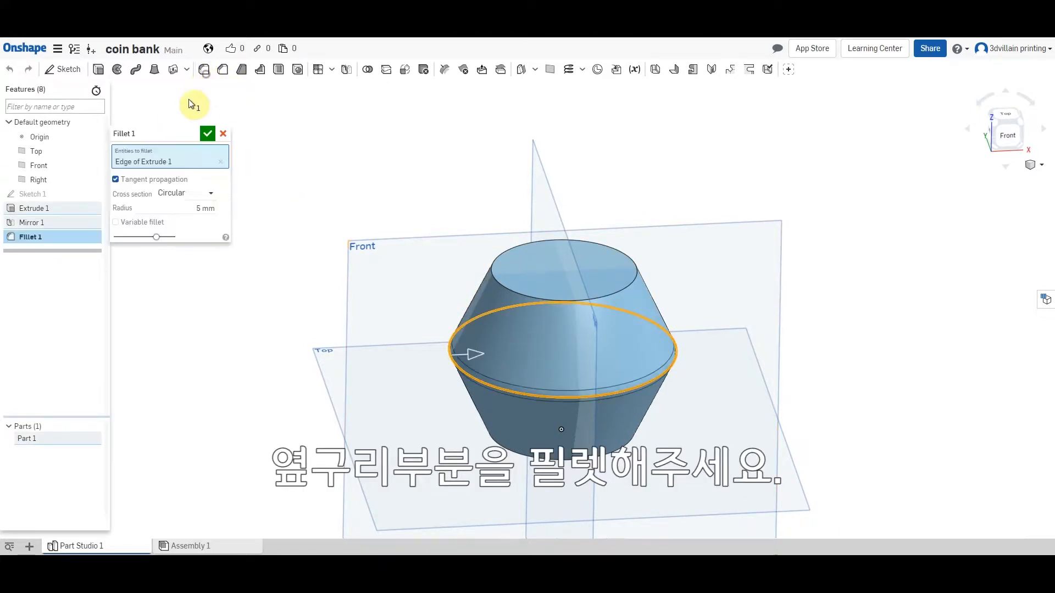
left_click(207, 134)
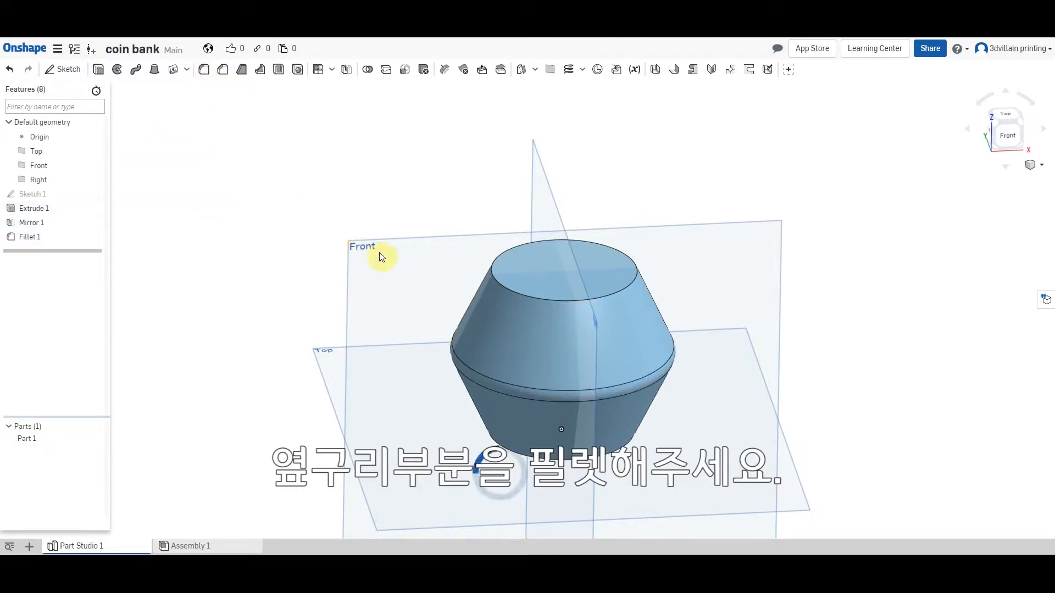
Step: Shell the body with a 2 mm wall thickness, removing its upper circular face
right_click_drag(372, 287, 514, 278)
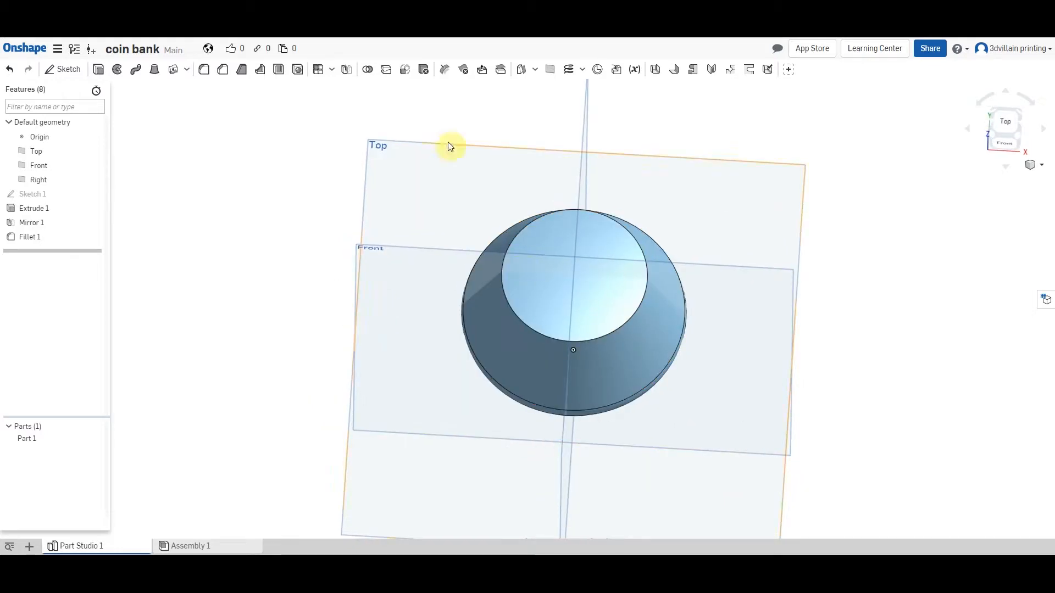
left_click(279, 70)
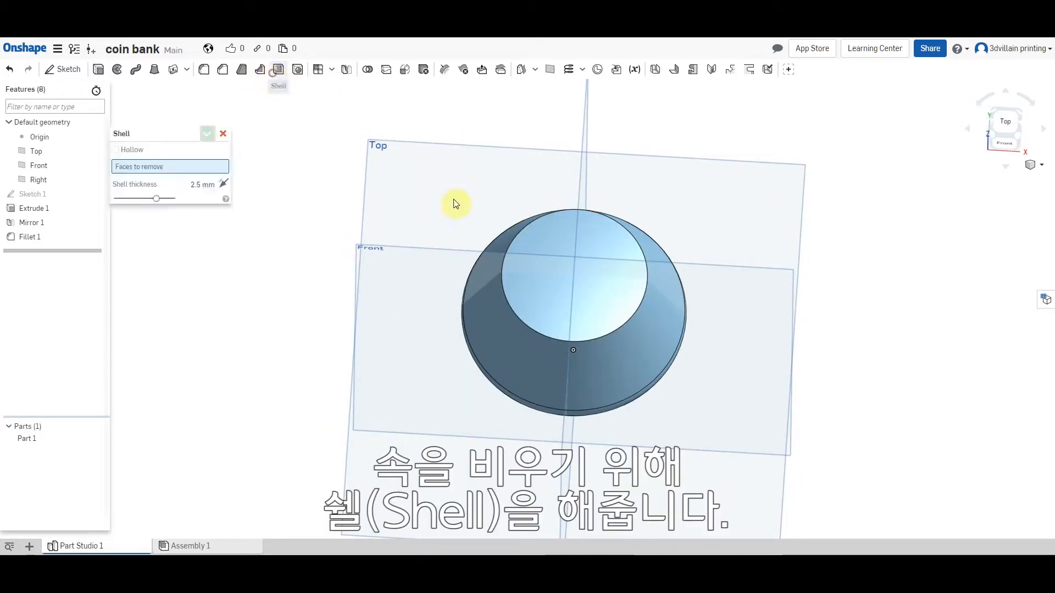
left_click(551, 275)
left_click(194, 195)
double_click(194, 195)
type("2")
key("Return")
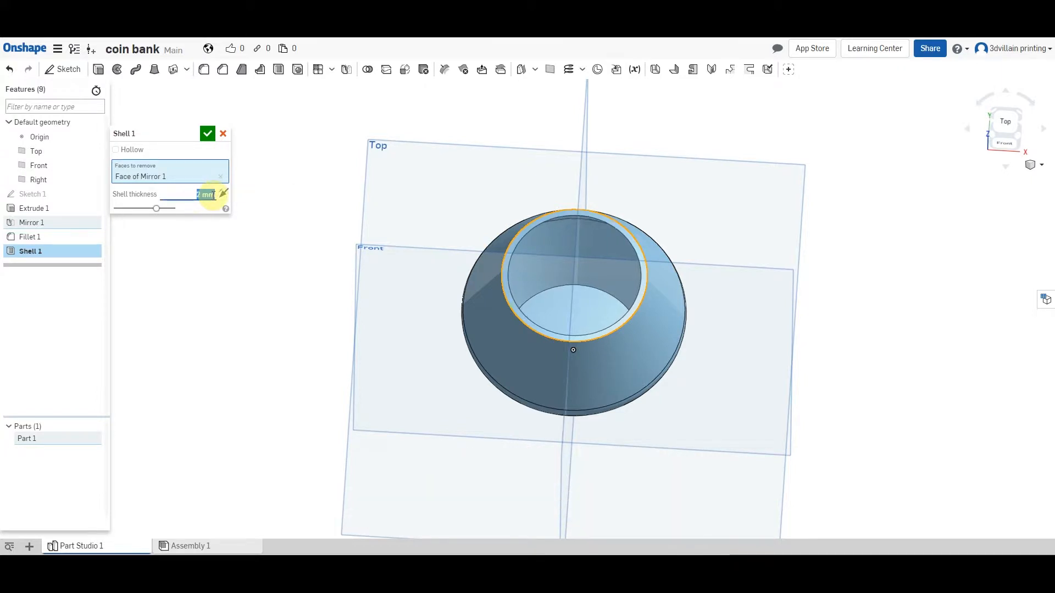
left_click(207, 135)
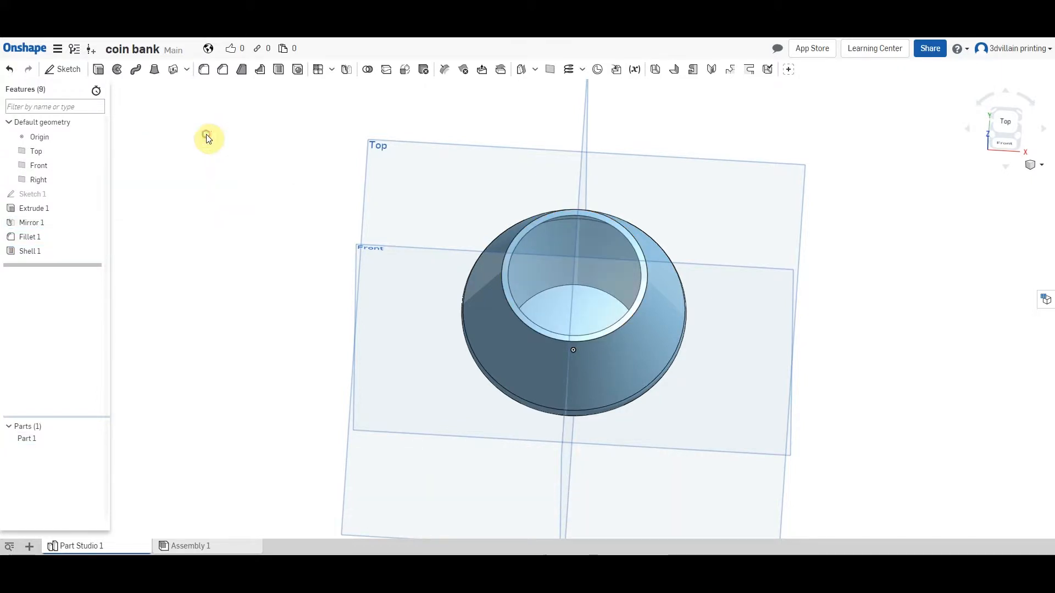
Step: Measure the diameter of the inner circular edge at the shelled body's opening
right_click_drag(725, 286, 730, 316)
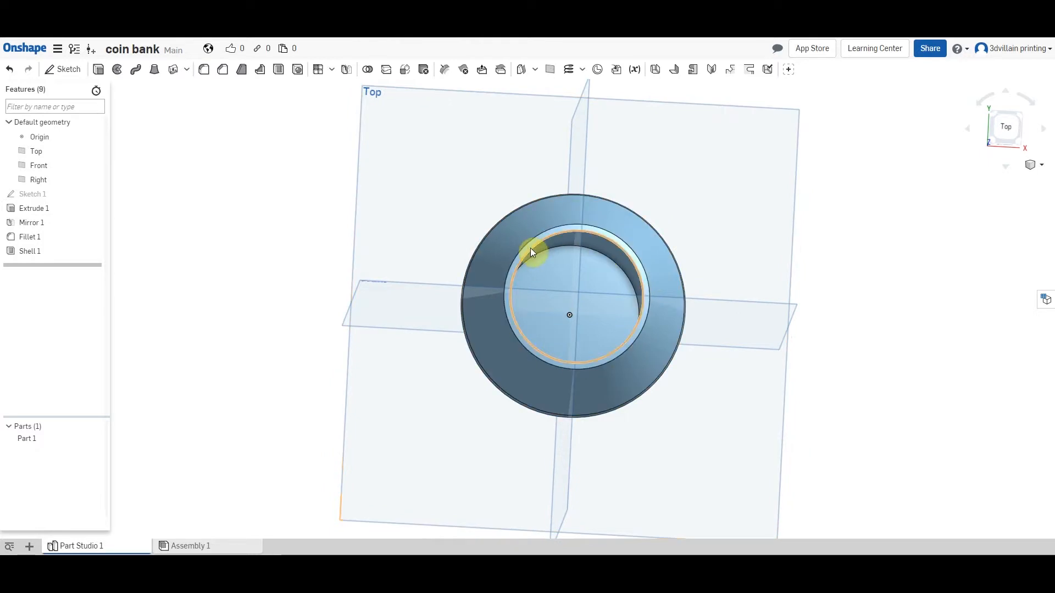
left_click(529, 247)
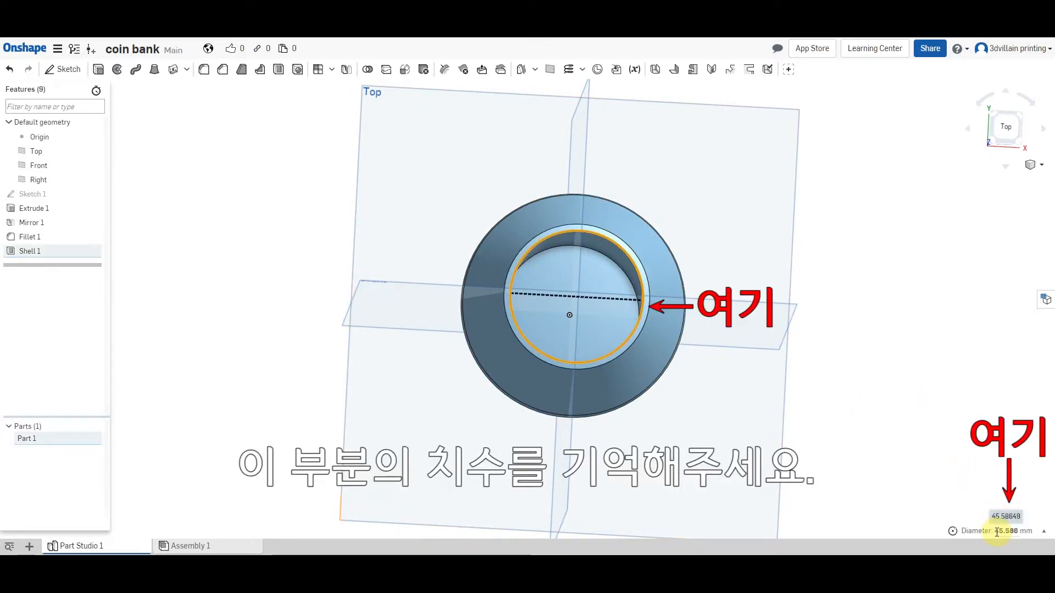
left_click(933, 463)
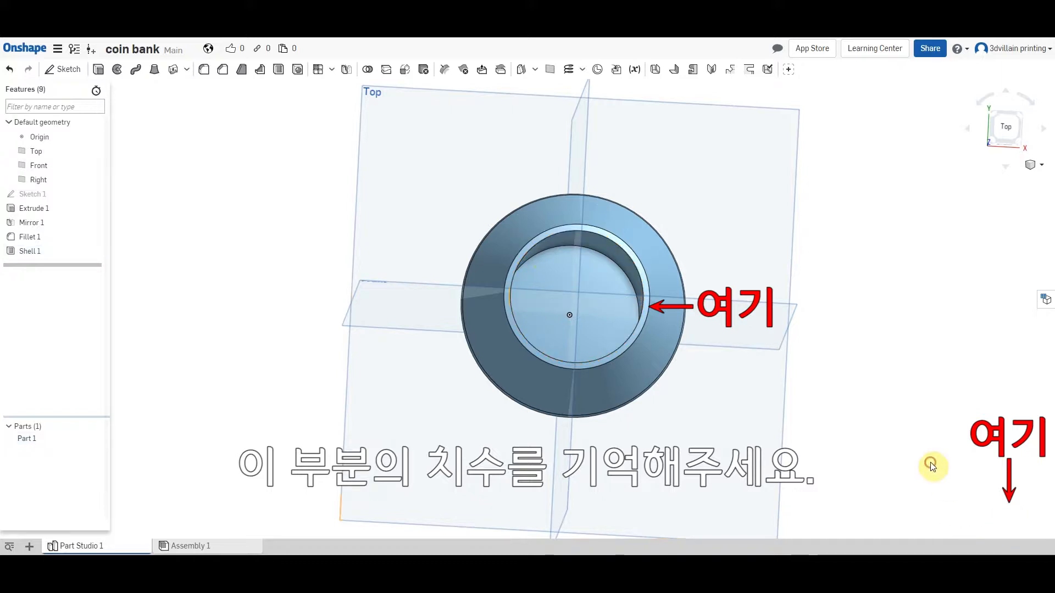
Step: Export the part studio as a binary STL in millimetres with medium resolution, named coinbank
right_click(105, 546)
left_click(100, 533)
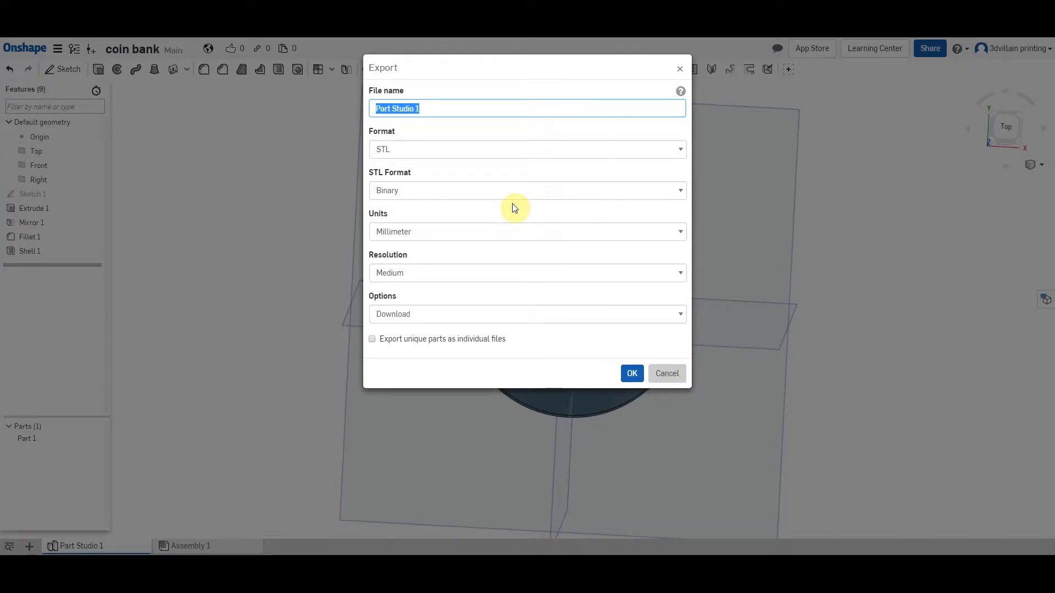
type("coinbank")
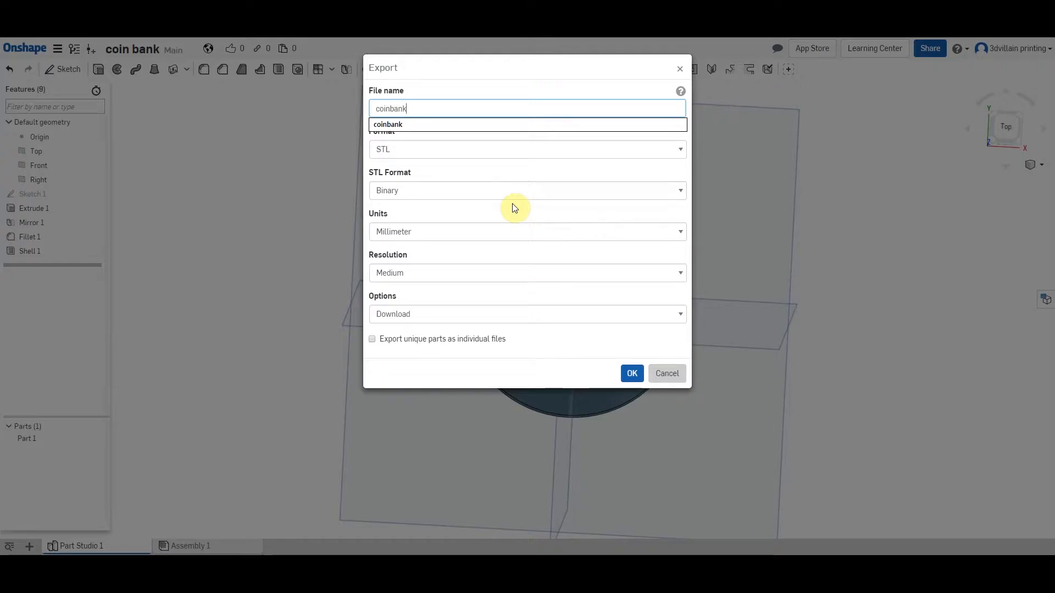
key("Return")
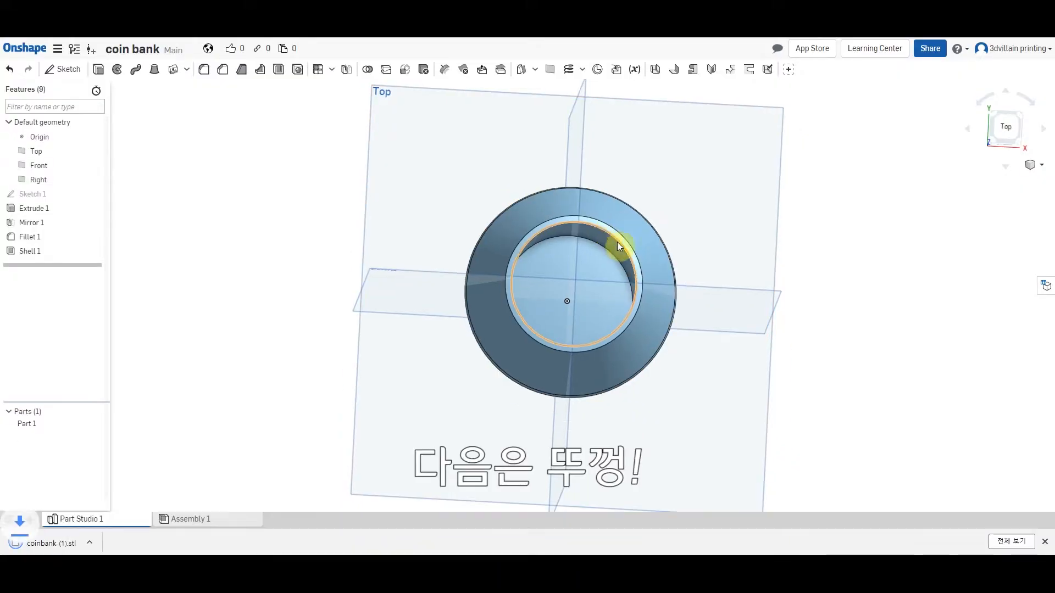
right_click_drag(700, 368, 696, 318)
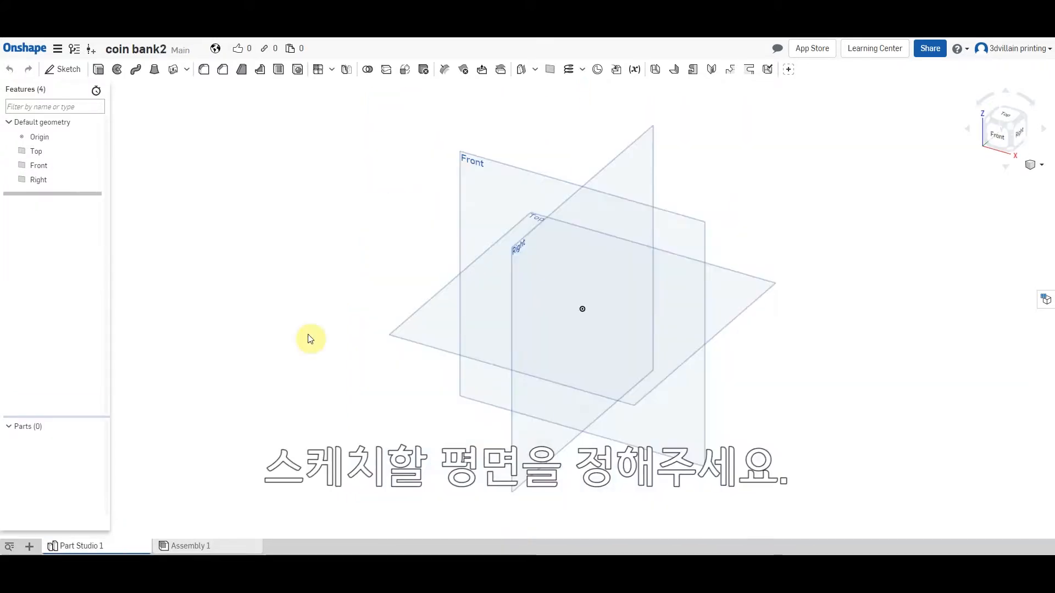
Step: In the coin bank2 document, sketch a circle about 86 mm in diameter on the Top plane, centred on the origin
left_click(410, 331)
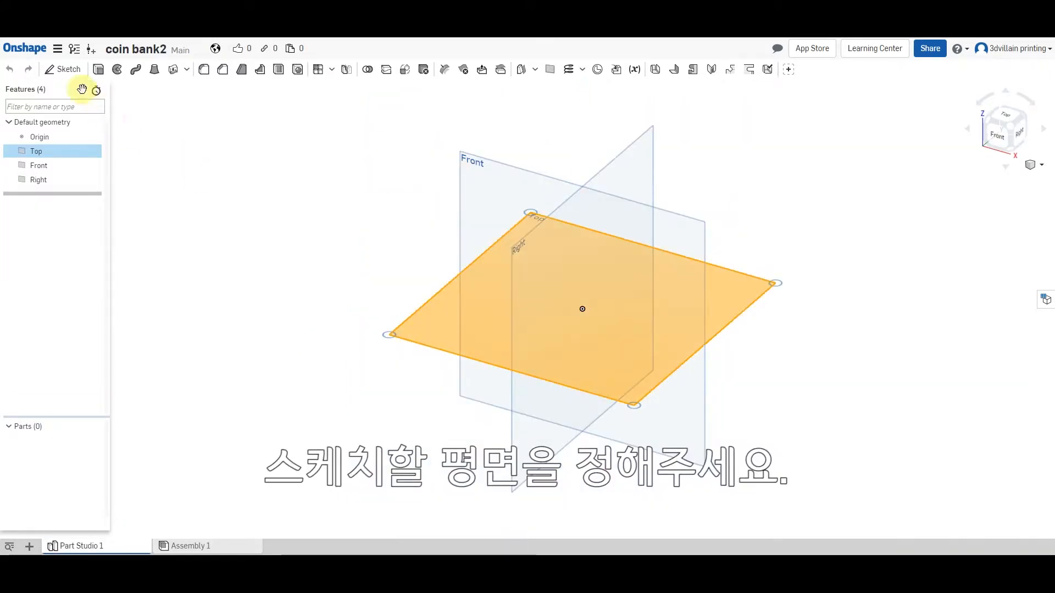
left_click(65, 69)
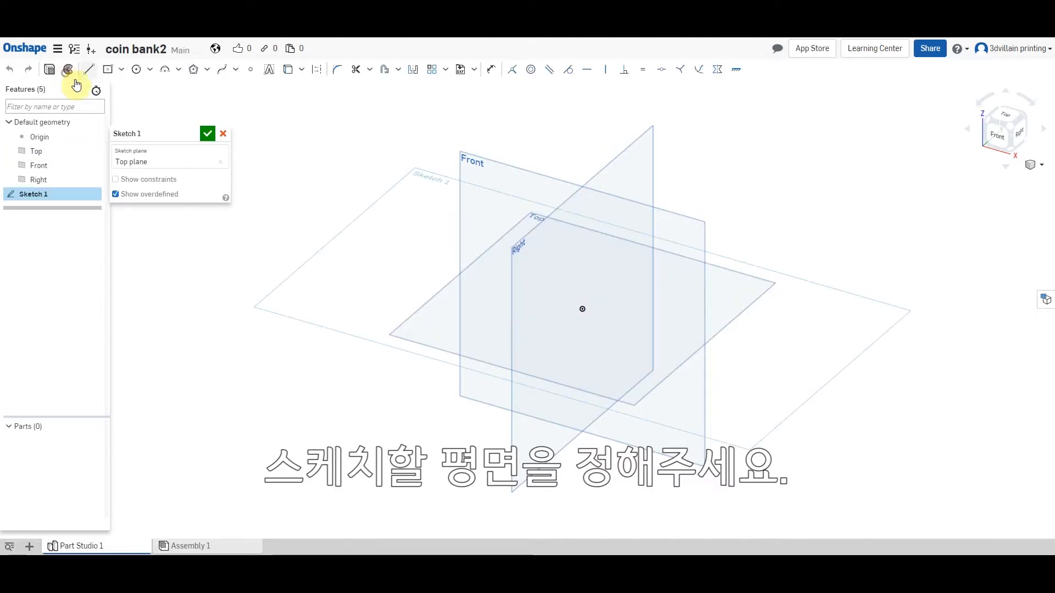
left_click(1005, 116)
key("s")
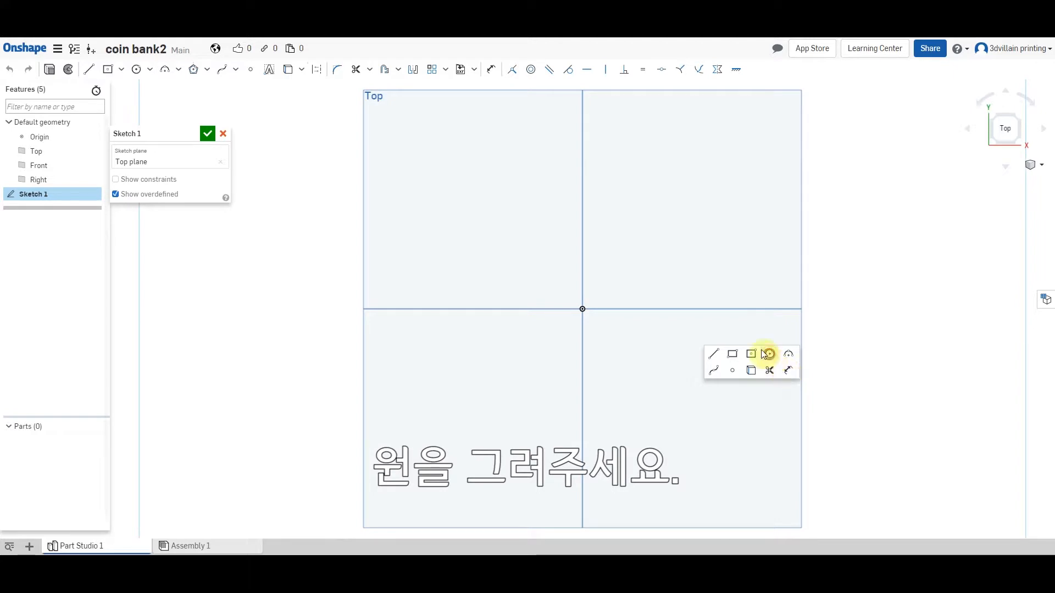
left_click(770, 354)
left_click(582, 309)
left_click(706, 275)
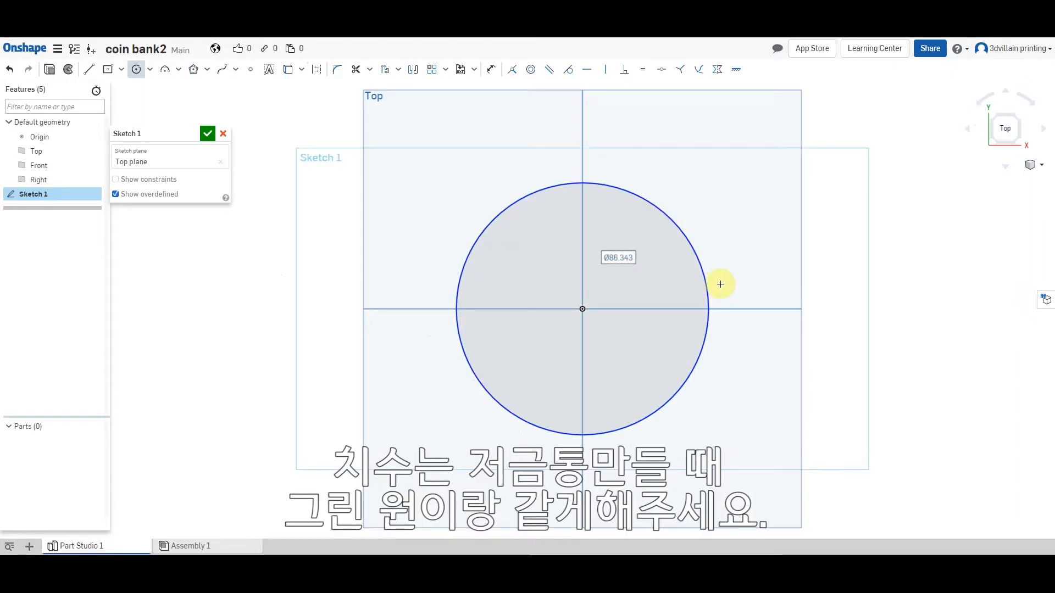
Step: Dimension the lid circle's diameter to 50 mm
key("s")
left_click(808, 318)
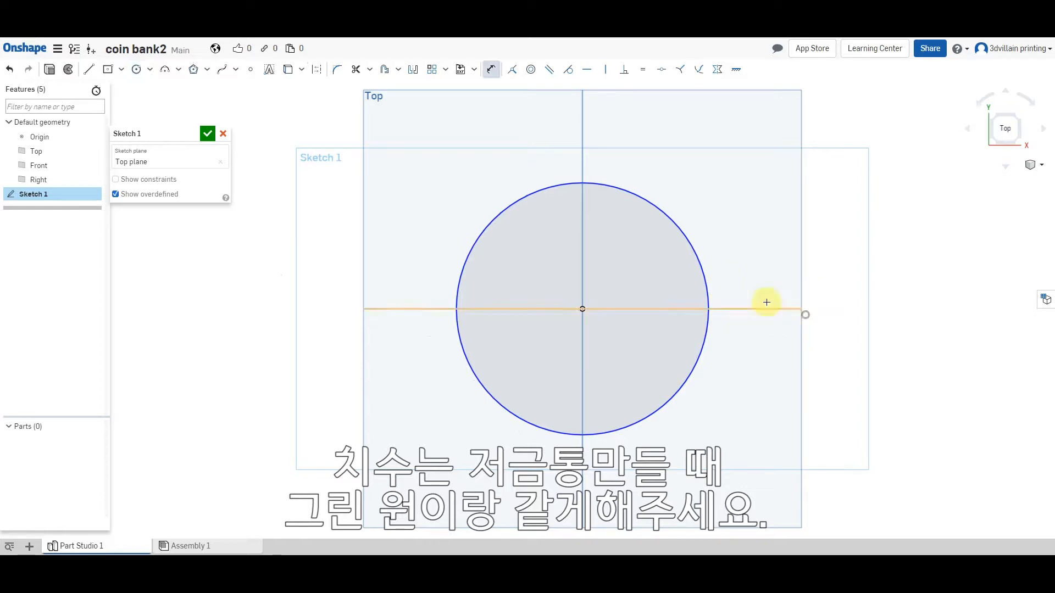
left_click(706, 279)
left_click(747, 276)
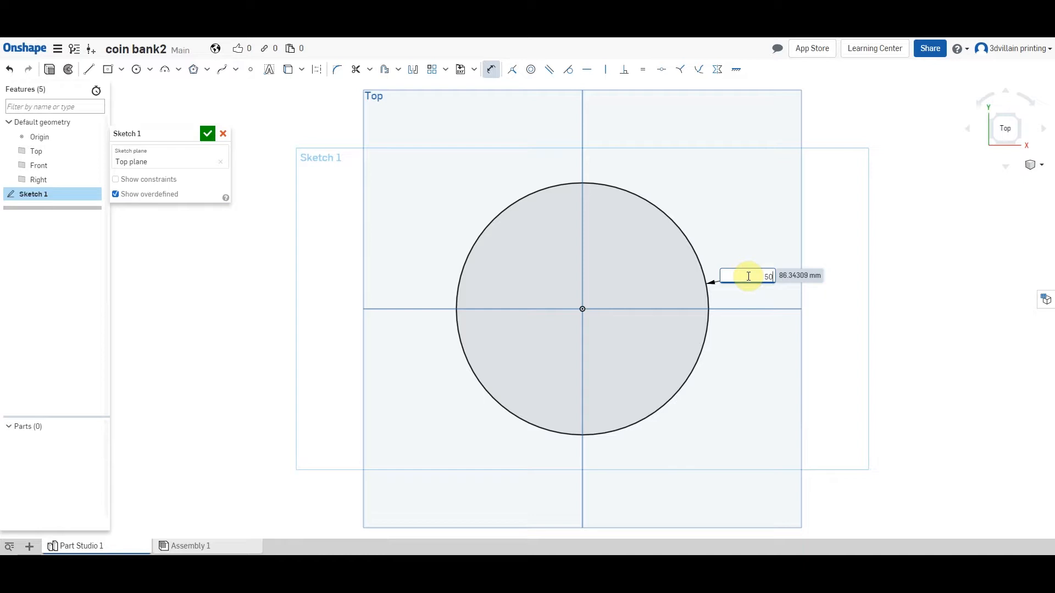
key("Return")
Step: Sketch a center point rectangle for the coin slot inside the circle, centred on the origin
scroll(588, 311, "up", 3)
right_click(620, 325)
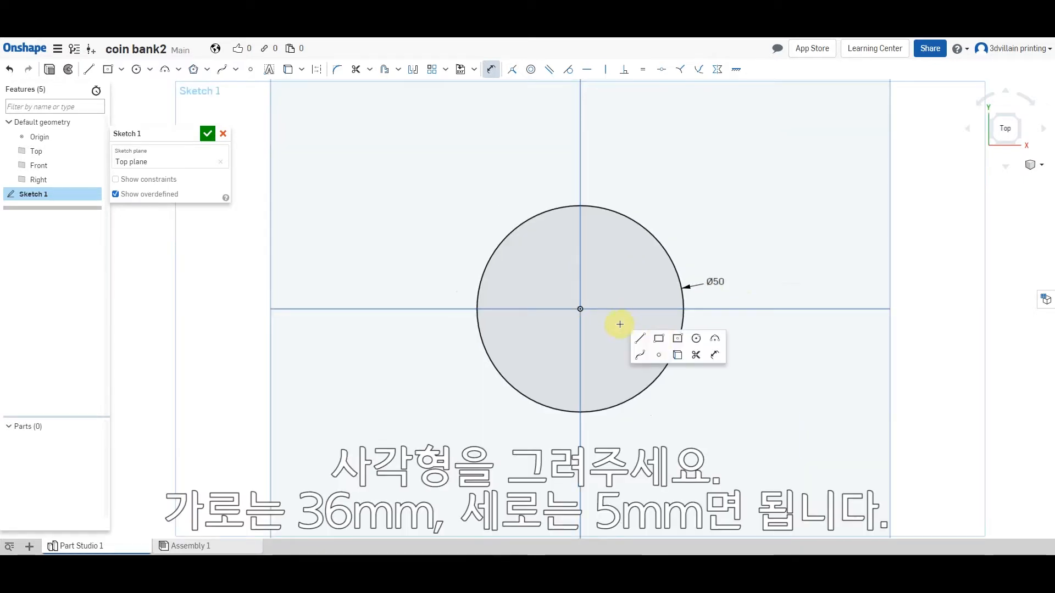
left_click(676, 339)
left_click(580, 309)
left_click(633, 292)
Step: Dimension the coin slot rectangle to 36 mm wide and 5 mm high
right_click(635, 294)
left_click(723, 325)
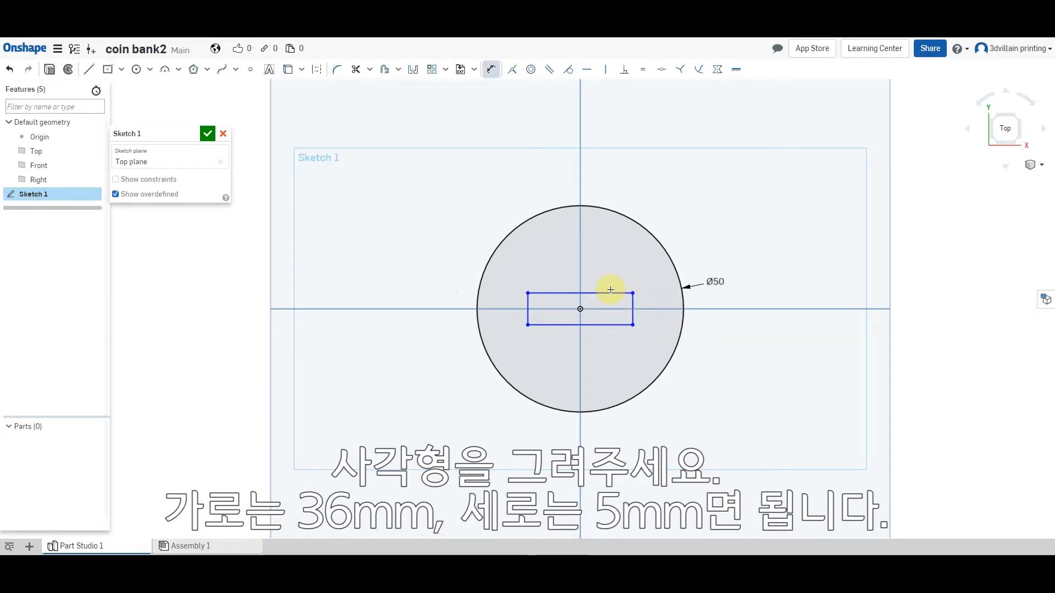
left_click(610, 293)
left_click(602, 275)
type("36")
key("Return")
left_click(654, 312)
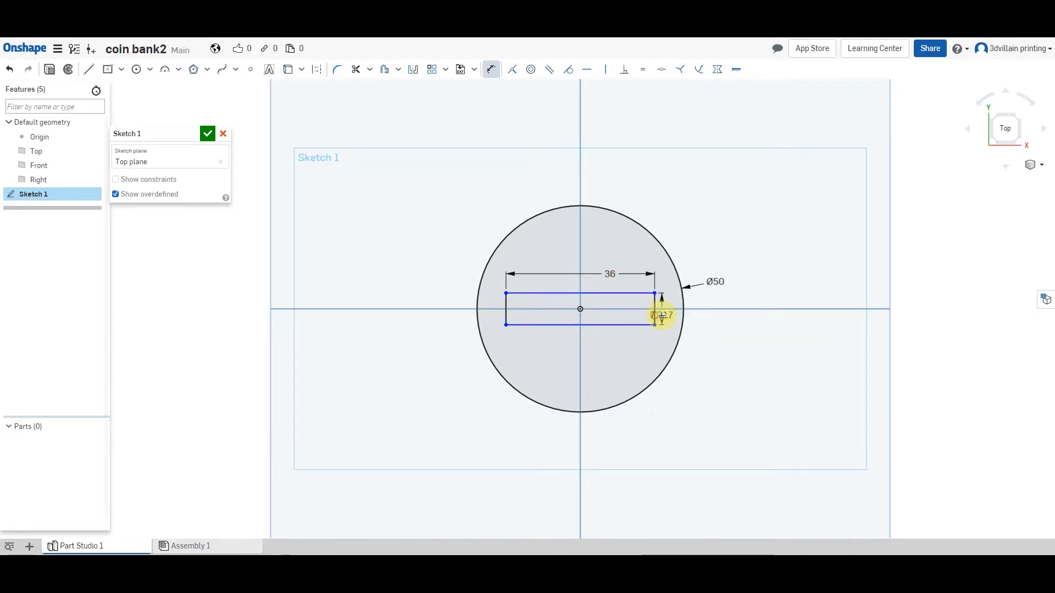
left_click(662, 316)
type("5")
key("Return")
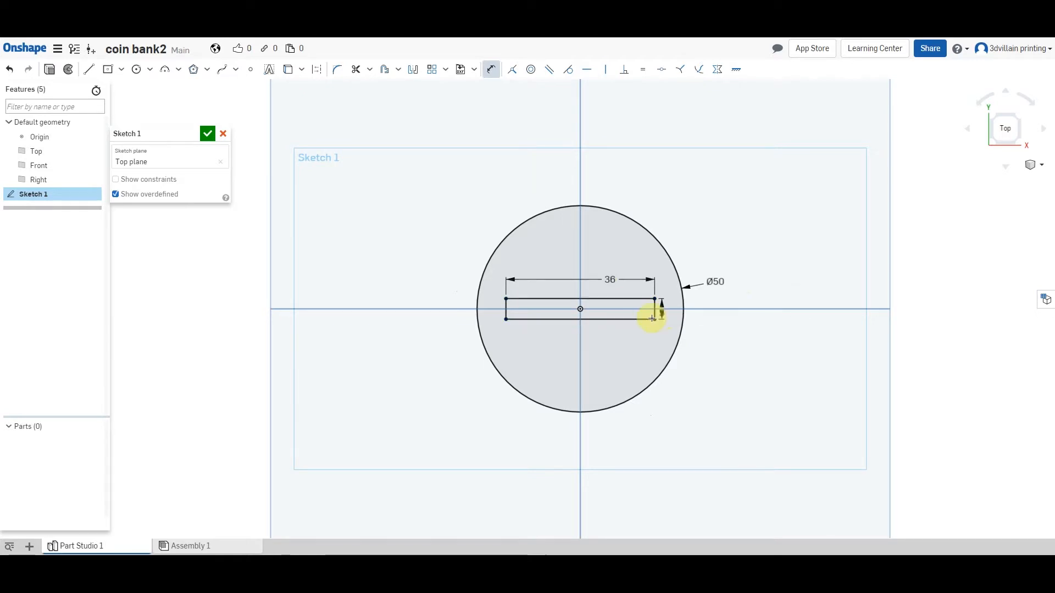
Step: Extrude the circle sketch into a new solid lid disc, leaving the rectangular coin slot open
left_click(50, 72)
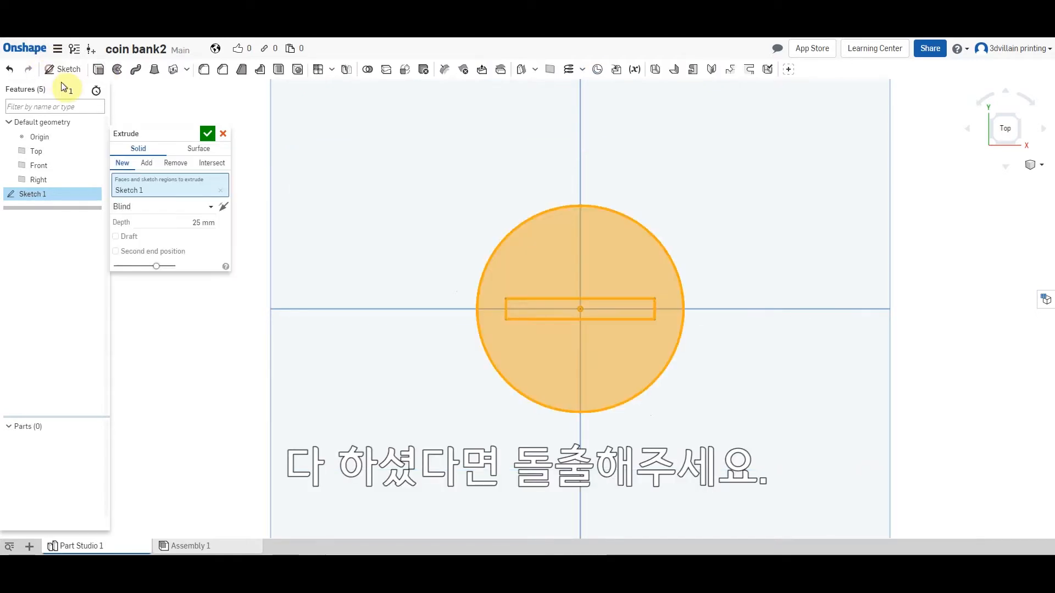
left_click(202, 223)
key("BackSpace")
left_click(208, 133)
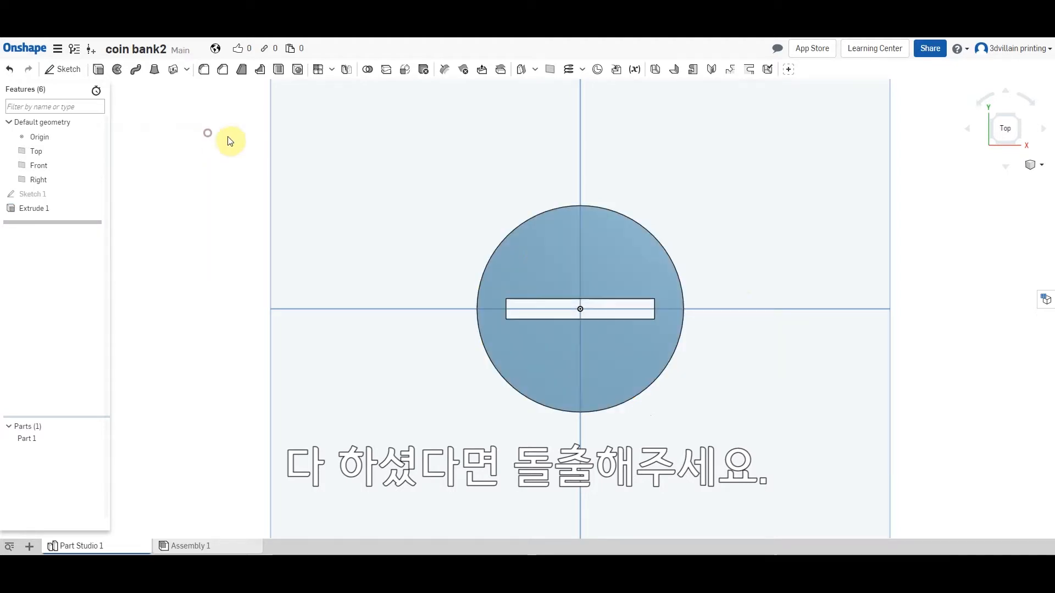
Step: Start a sketch on the lid disc's top face and draw a circle about 28.8 mm in diameter centred on the origin
left_click(570, 261)
left_click(63, 69)
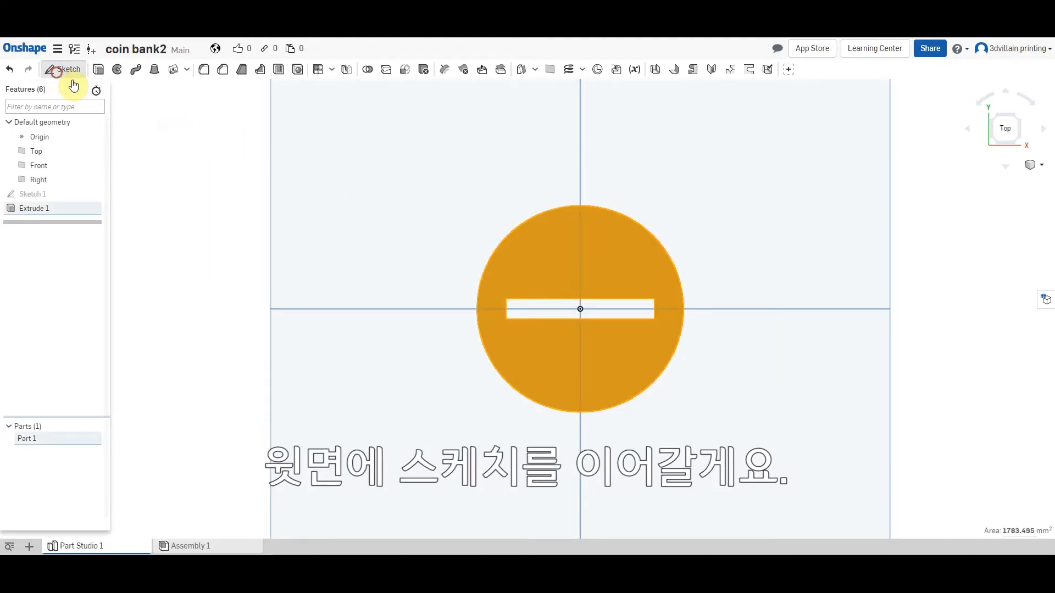
key("s")
left_click(651, 286)
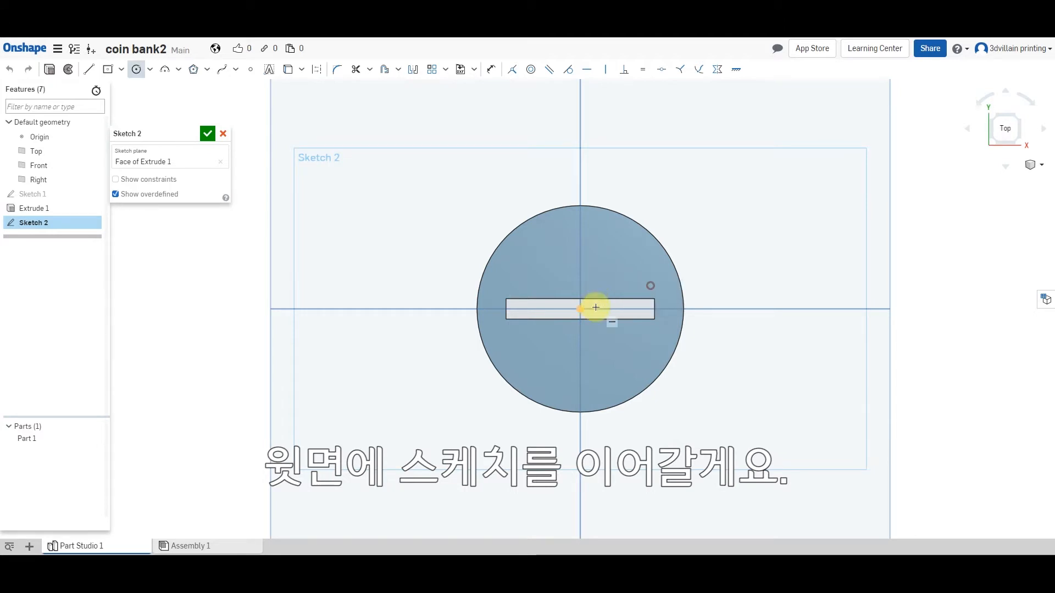
left_click(581, 309)
left_click(580, 250)
Step: Dimension the new circle's diameter to 45 mm
key("s")
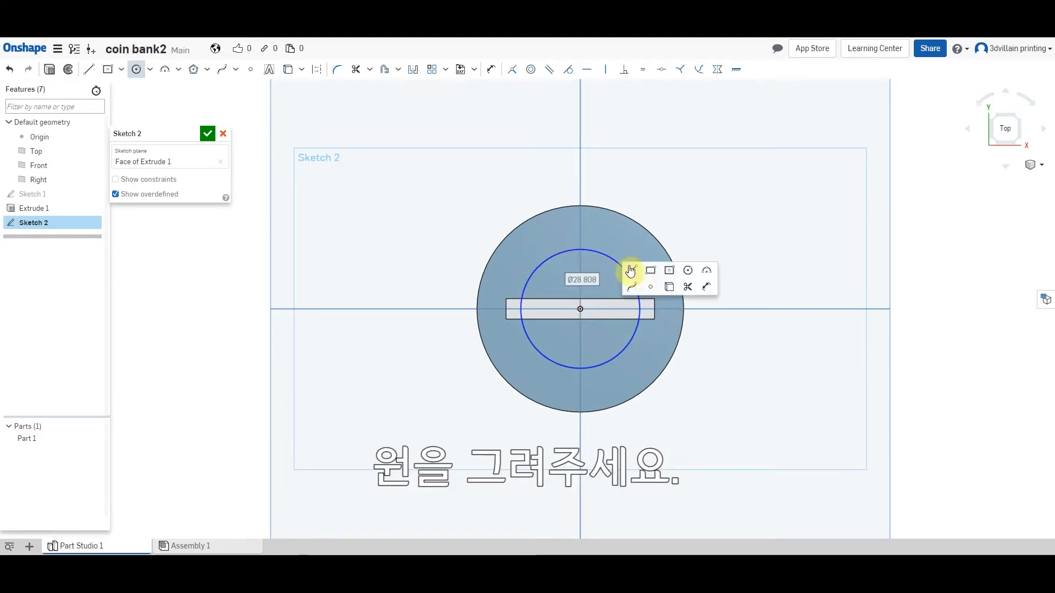
left_click(709, 288)
left_click(621, 262)
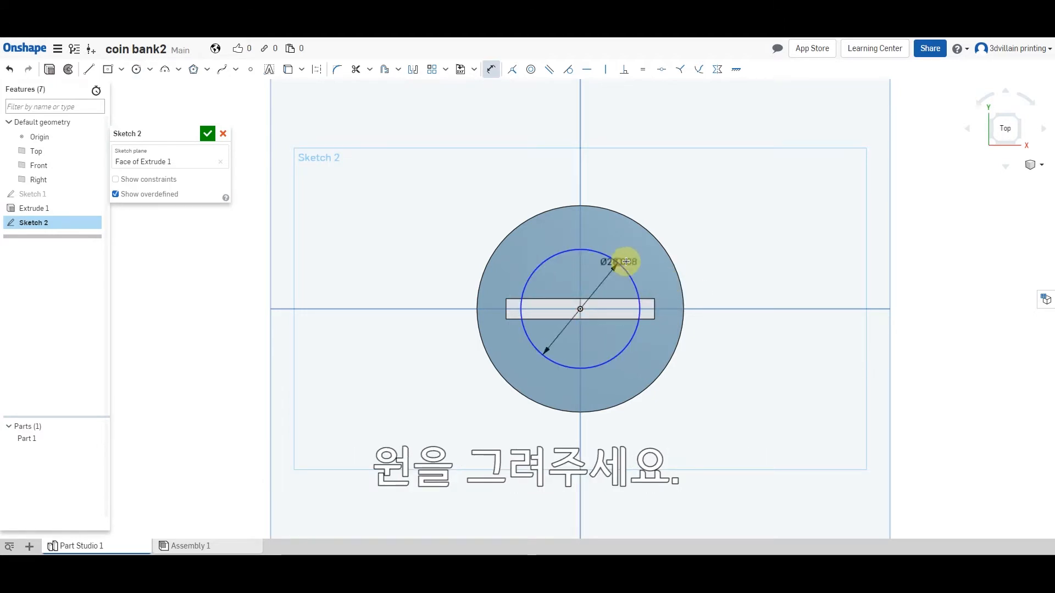
left_click(648, 265)
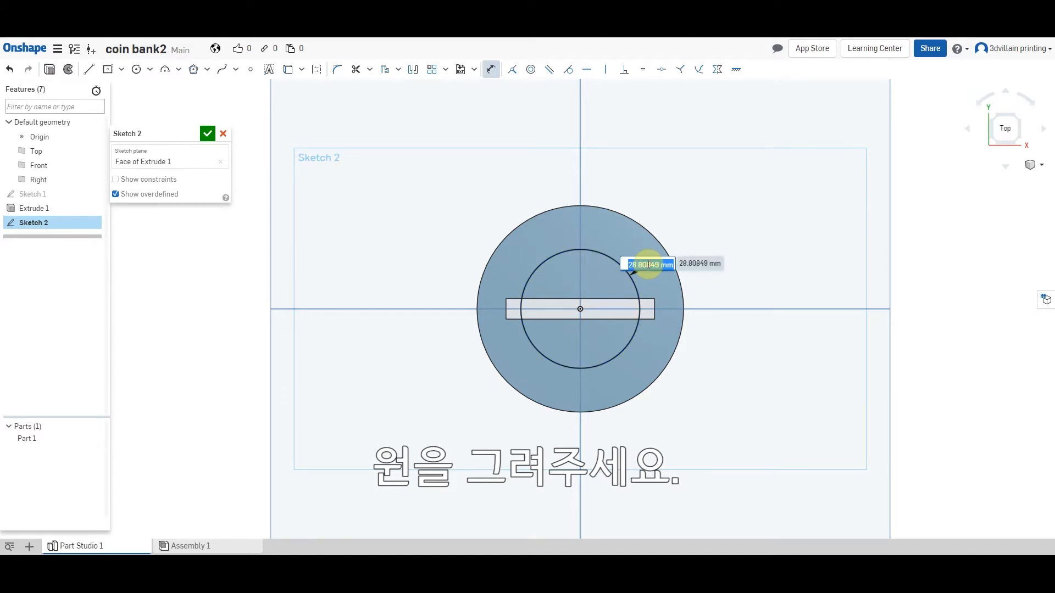
type("45")
key("Return")
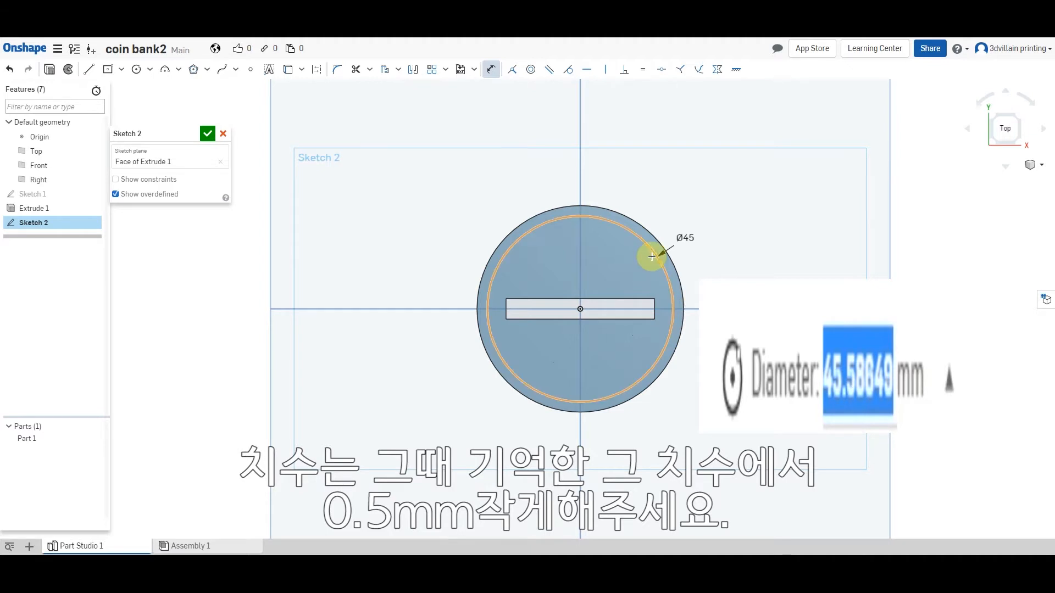
Step: Offset the 45 mm circle inward by 2 mm to form a ring
left_click(385, 69)
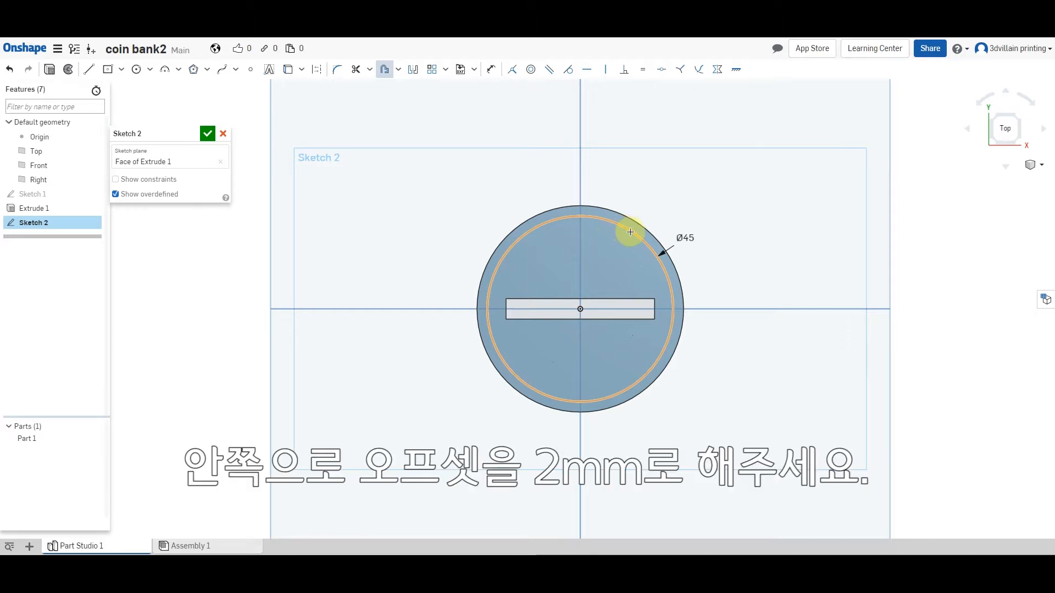
left_click(630, 232)
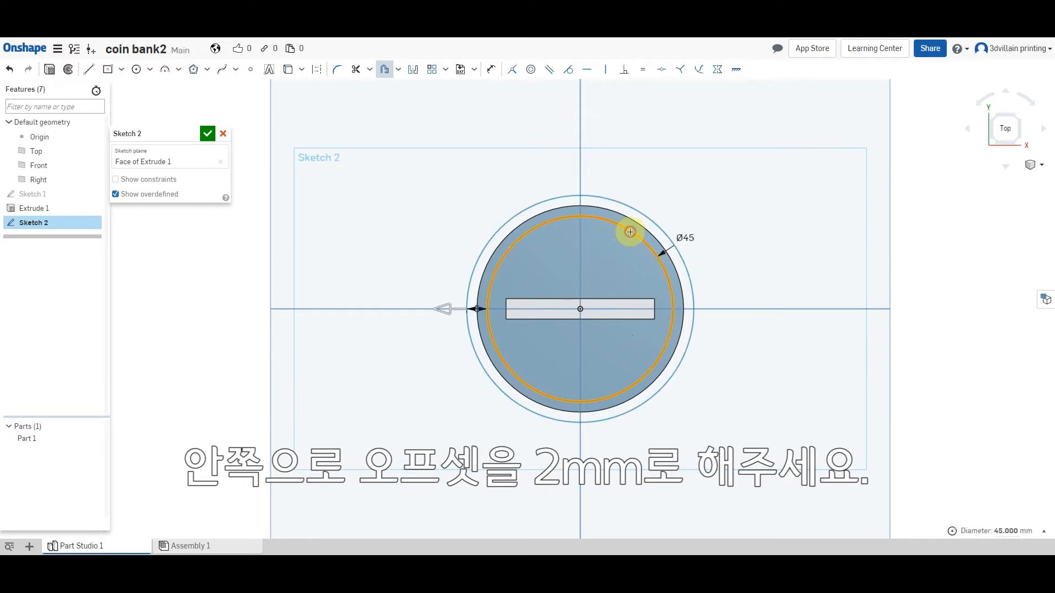
left_click(448, 311)
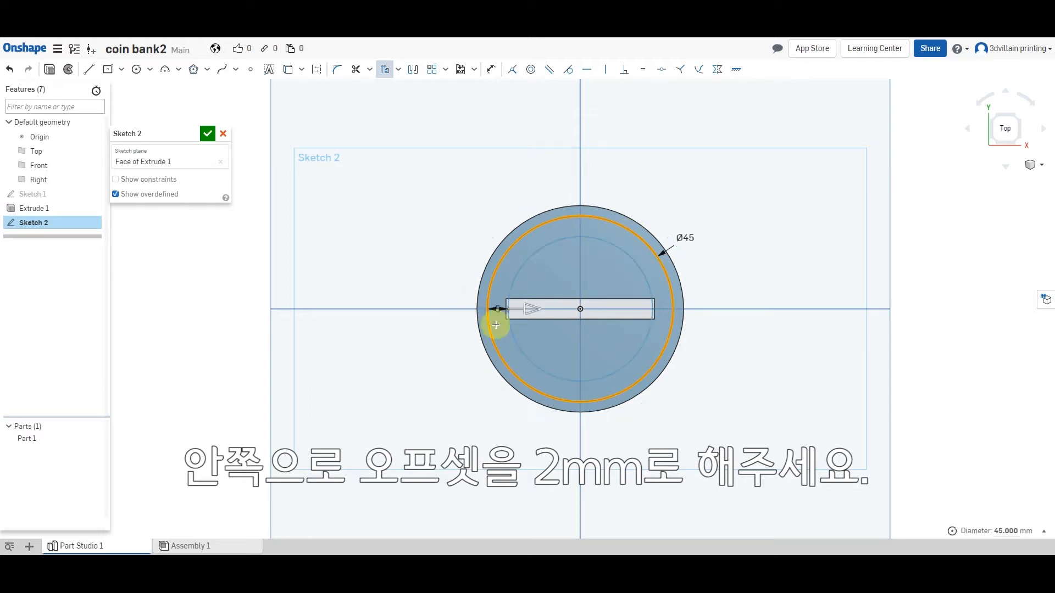
left_click(437, 342)
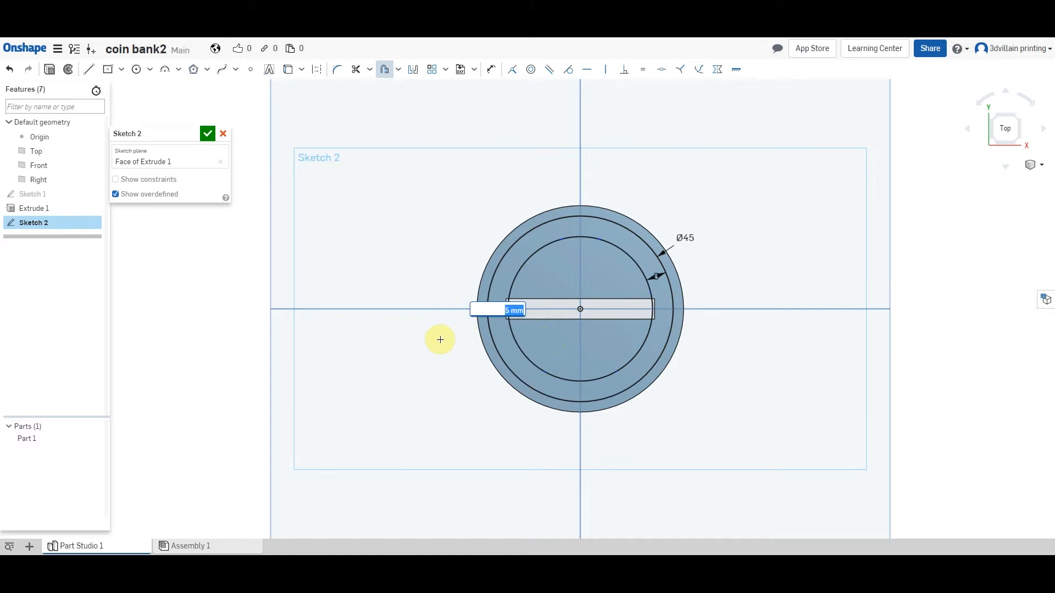
type("2")
key("Return")
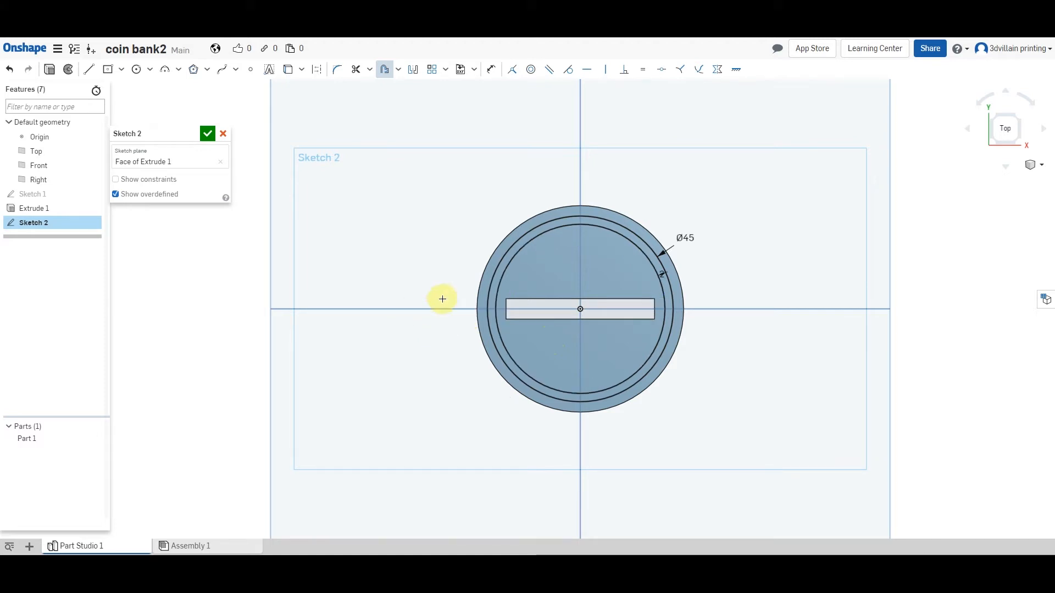
Step: Extrude the ring sketch 3 mm from the lid's face, adding it to the existing part as a rim
left_click(49, 73)
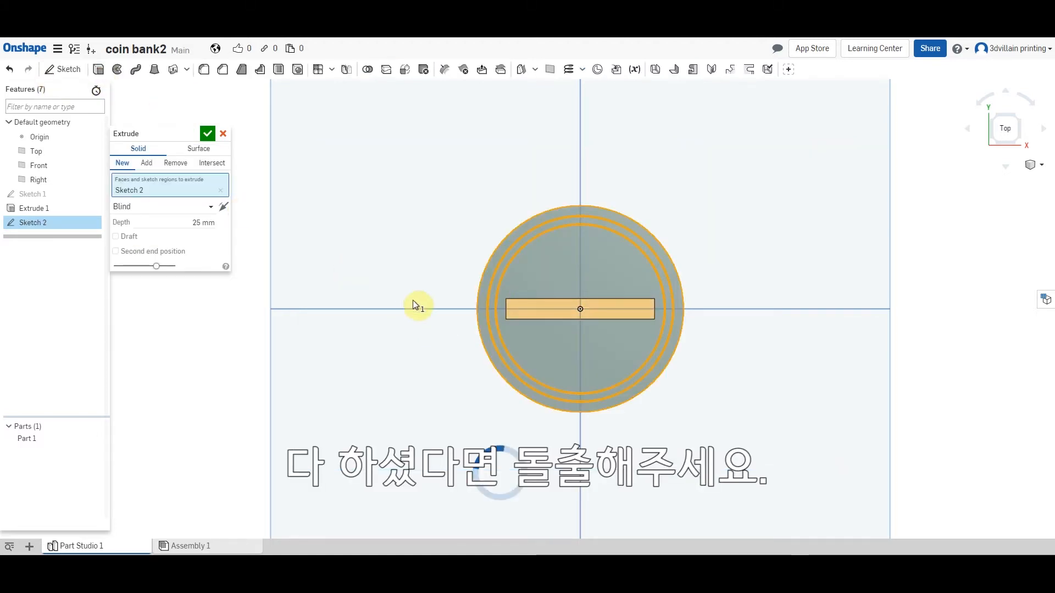
right_click_drag(435, 316, 433, 308)
left_click(200, 223)
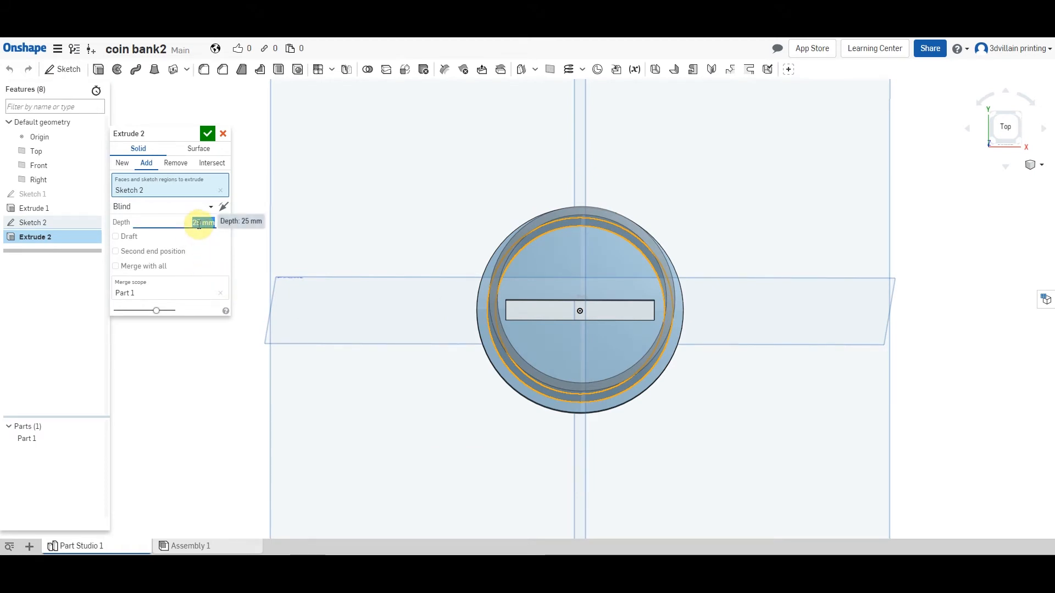
type("3")
key("Return")
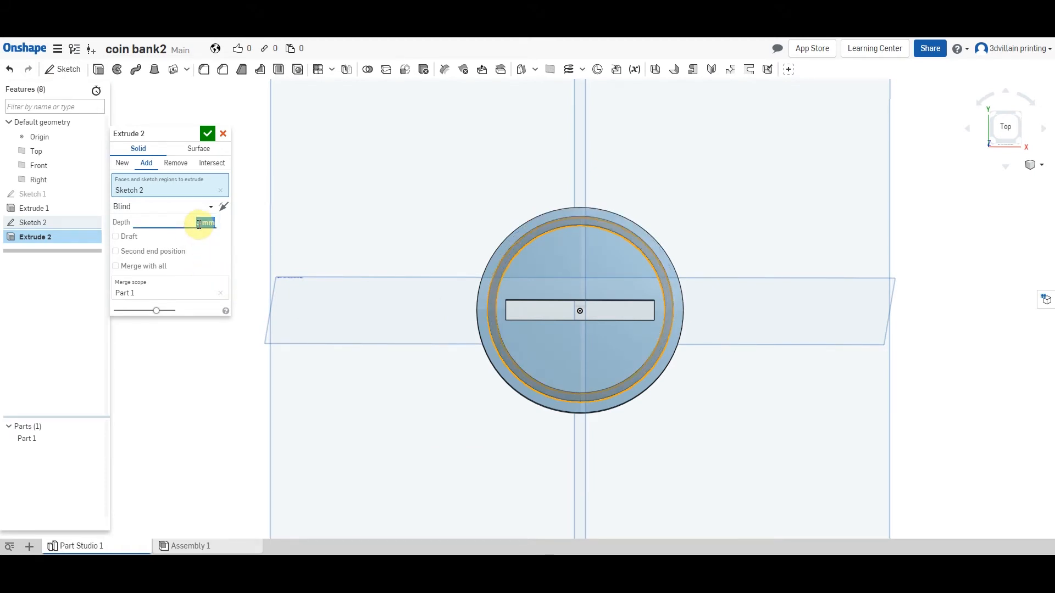
right_click_drag(412, 398, 411, 381)
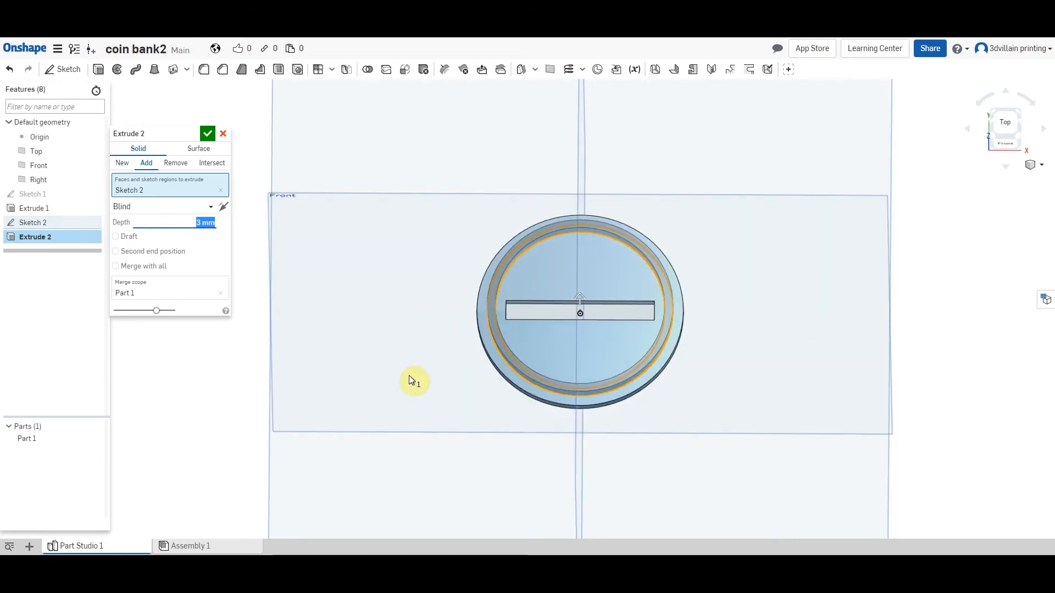
left_click(207, 133)
right_click_drag(454, 242, 713, 392)
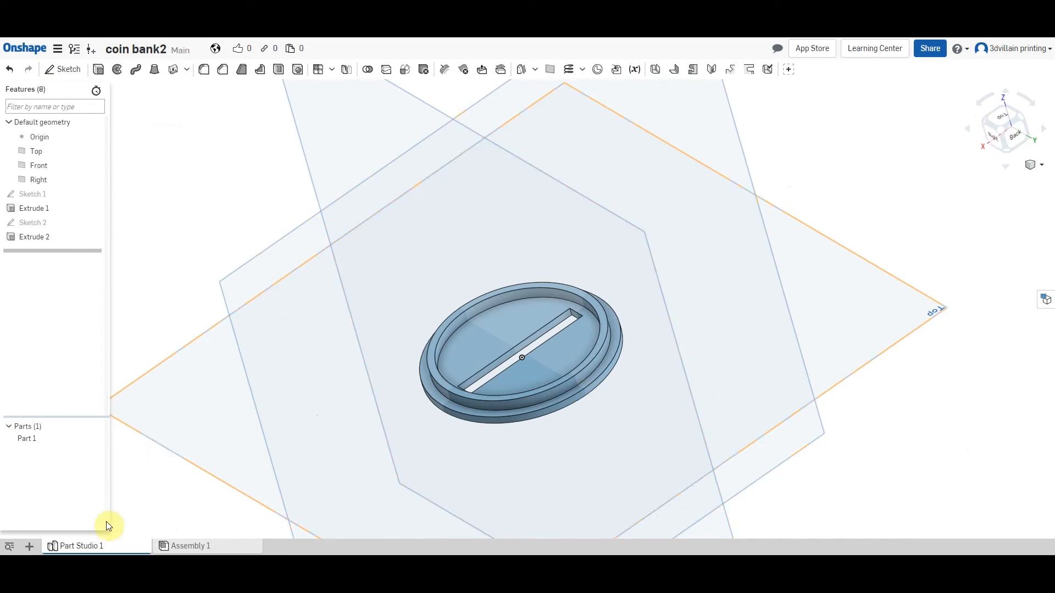
Step: Export the lid's Part Studio as a binary STL in millimetres at medium resolution, with a file name beginning "coinbank co"
right_click(110, 544)
left_click(114, 538)
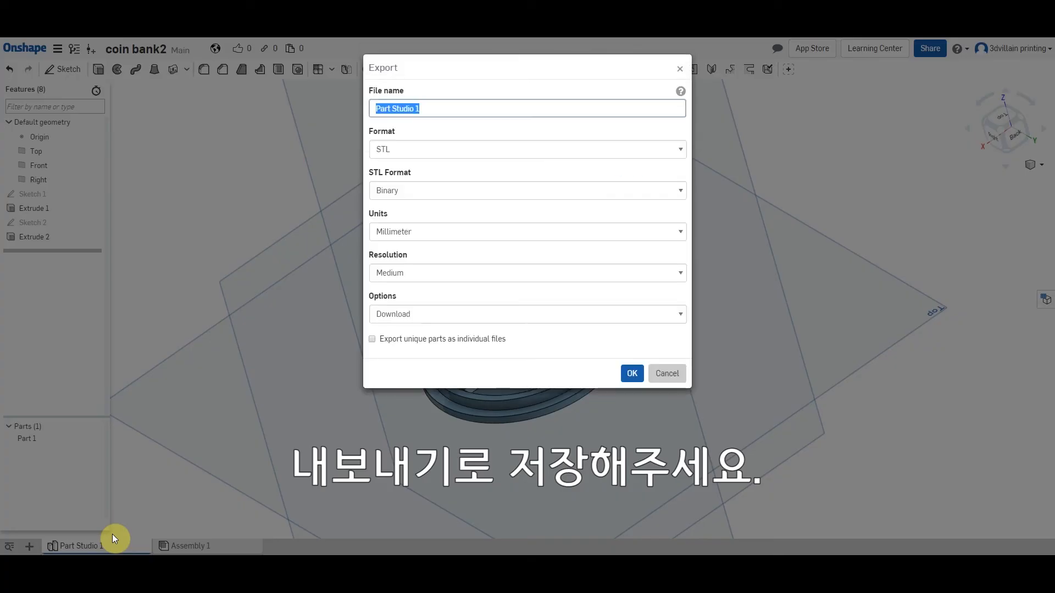
type("coin")
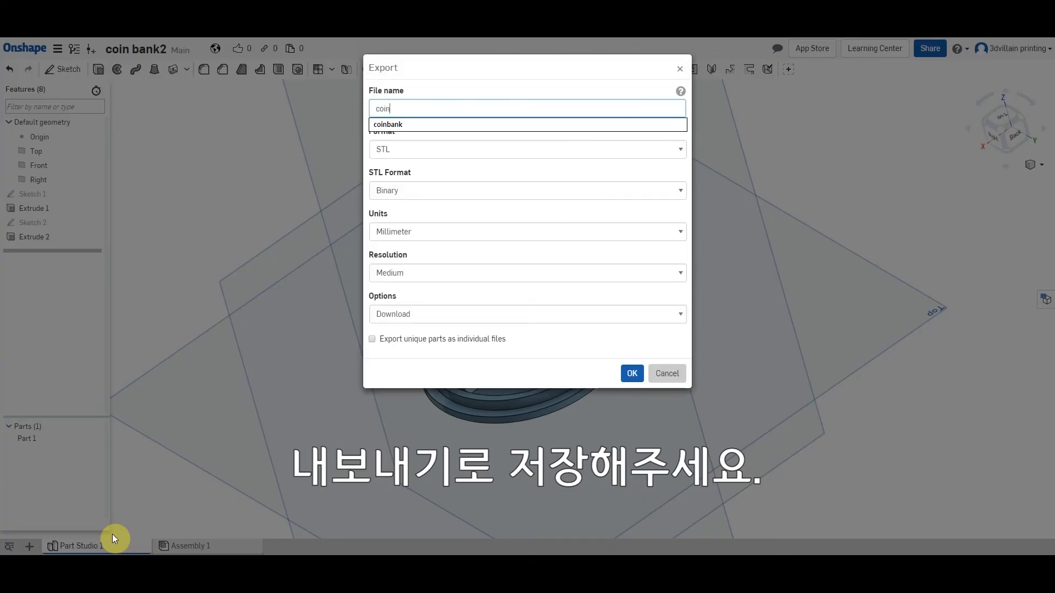
type("ban")
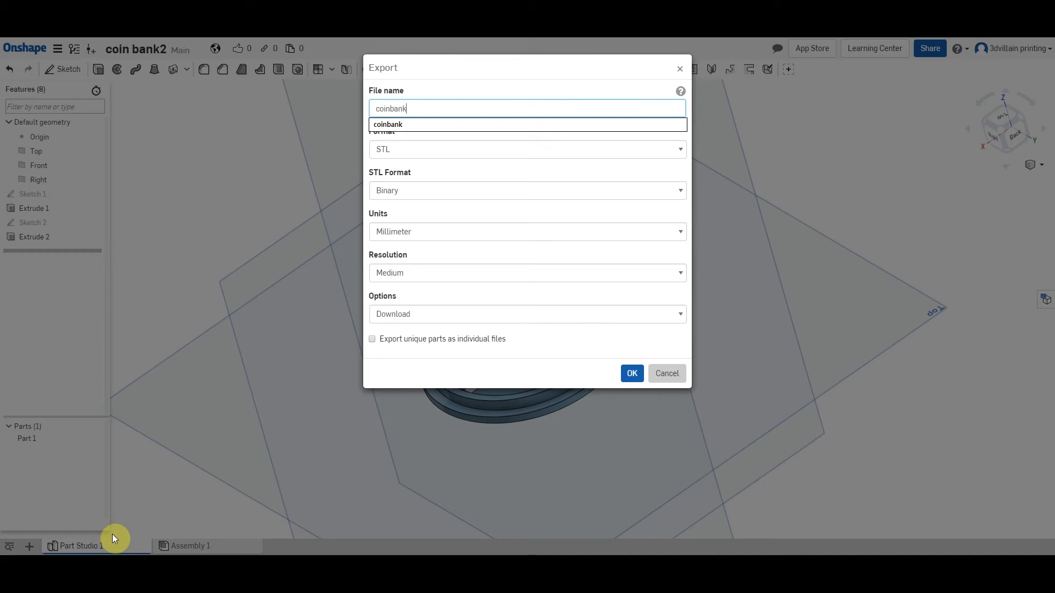
type("k")
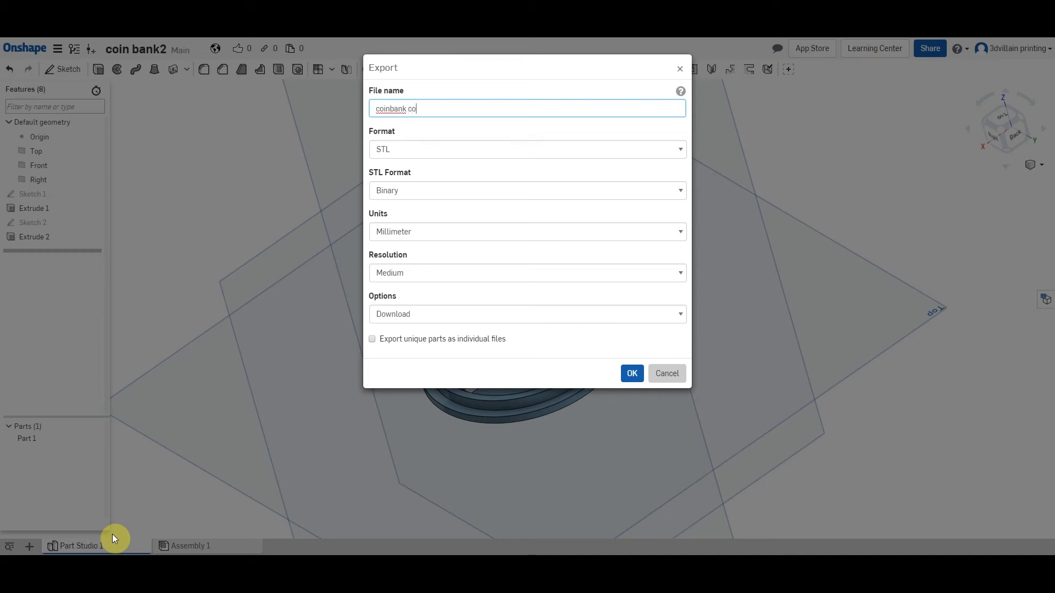
key("Return")
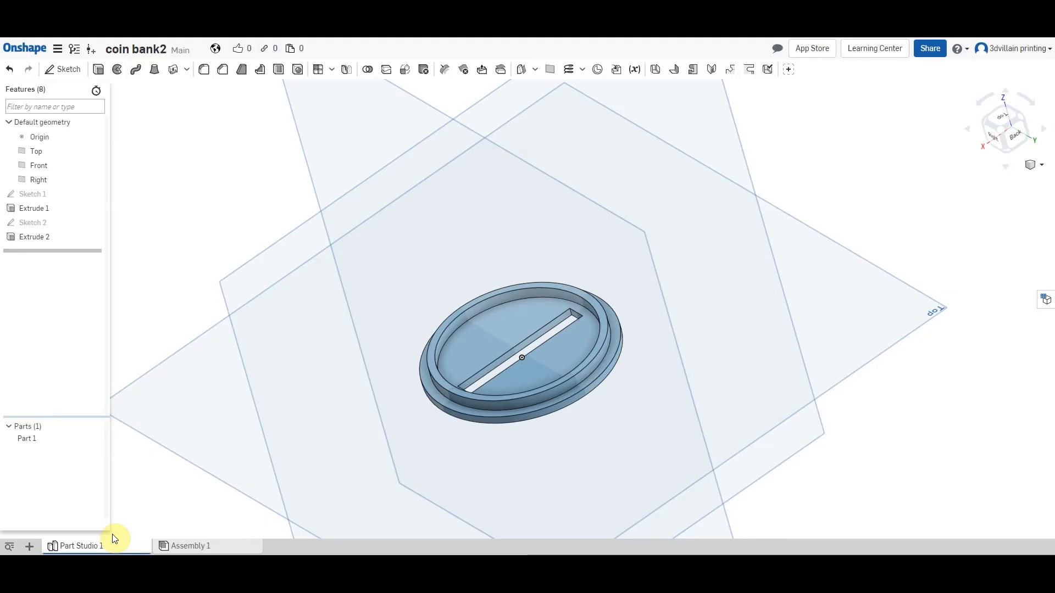